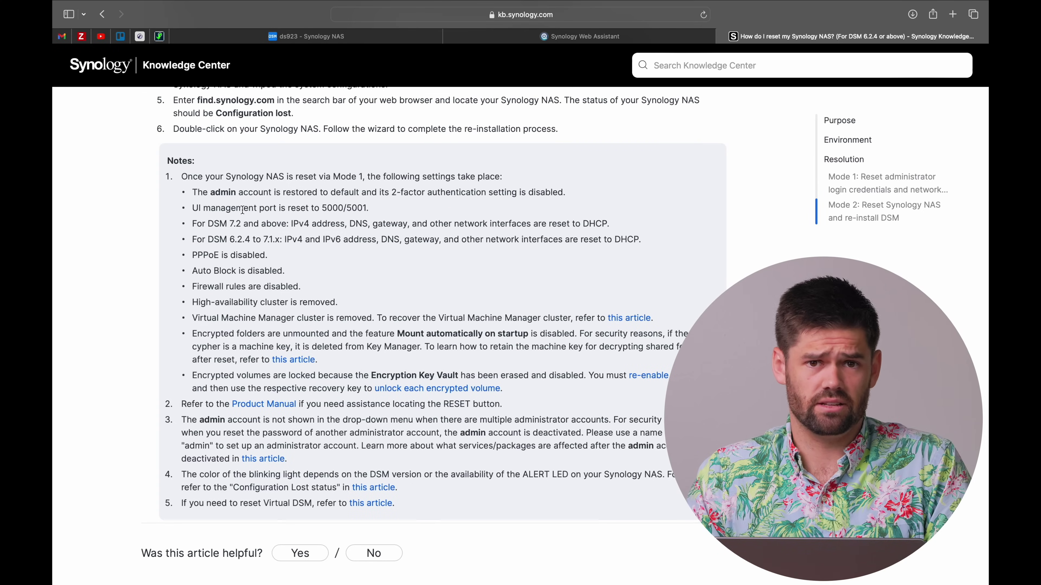
Review the Mode 1 reset notes on the admin account and management port, checking the port in the ds923 sign-in address.
{"action": "double_click", "coordinate": [223, 193]}
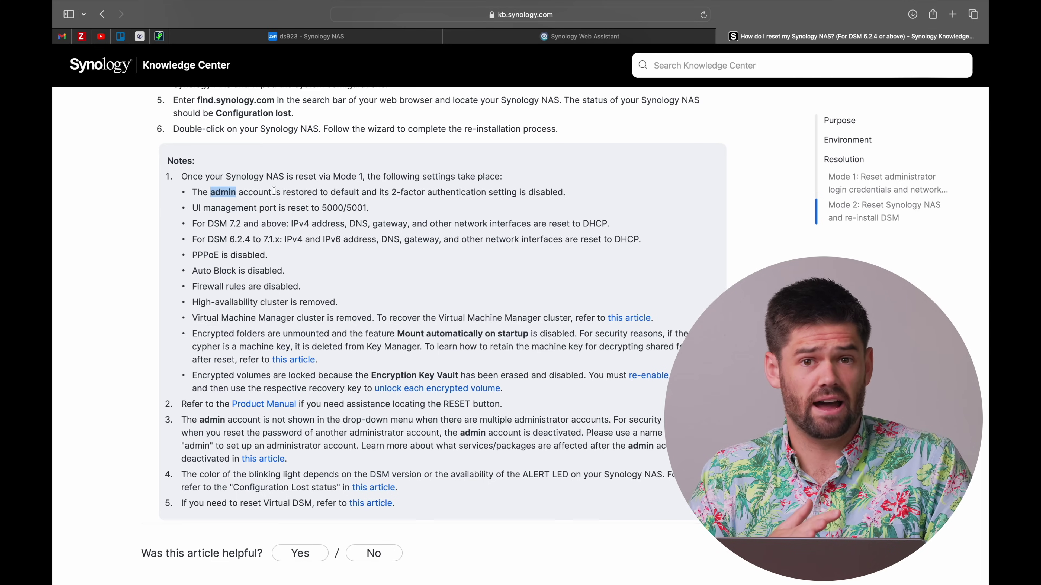
{"action": "left_click_drag", "start_coordinate": [367, 208], "coordinate": [320, 208]}
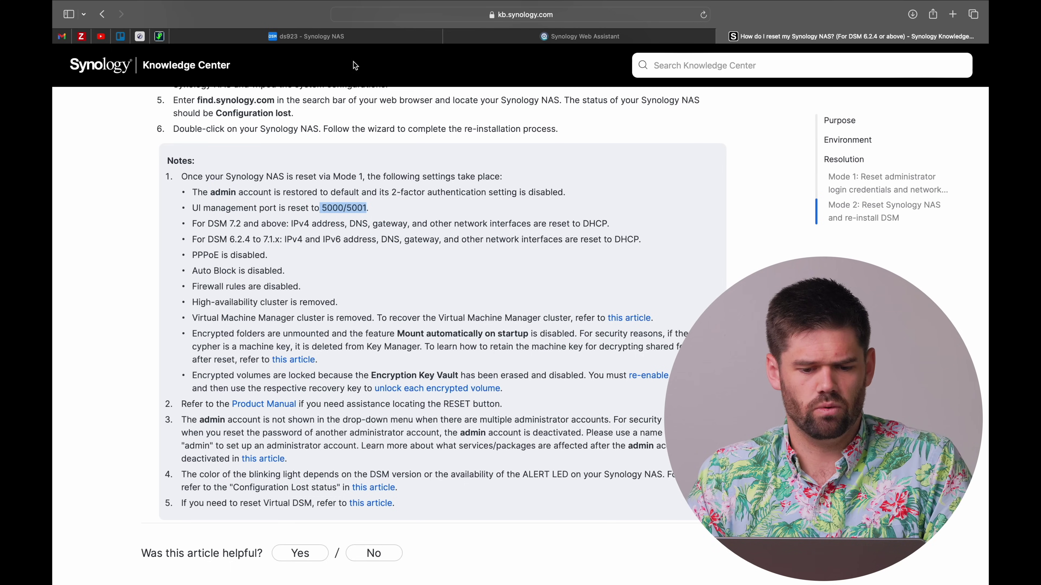
{"action": "left_click", "coordinate": [353, 38]}
{"action": "left_click", "coordinate": [610, 17]}
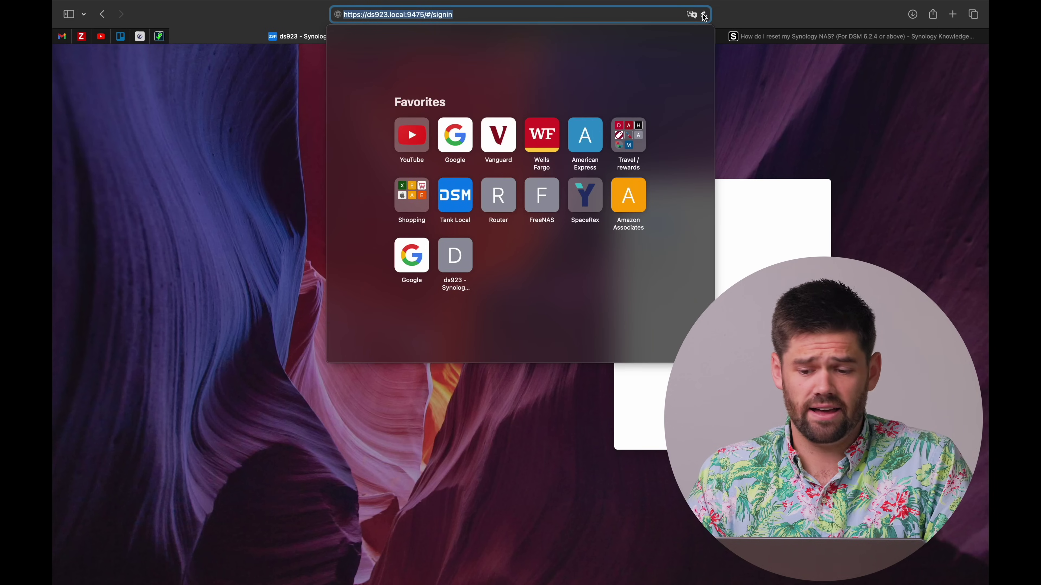
{"action": "left_click", "coordinate": [761, 38]}
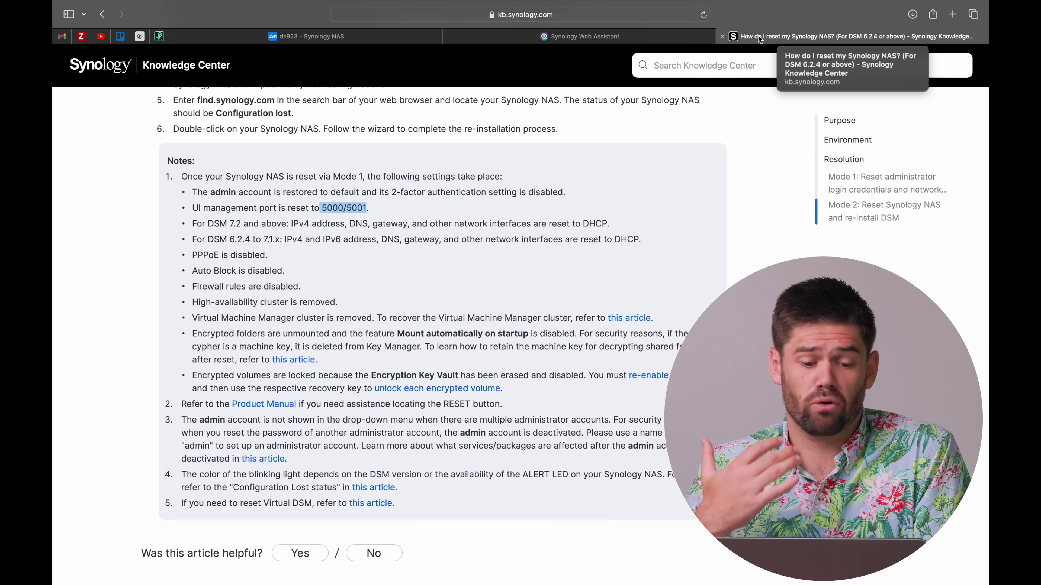
{"action": "left_click", "coordinate": [323, 250]}
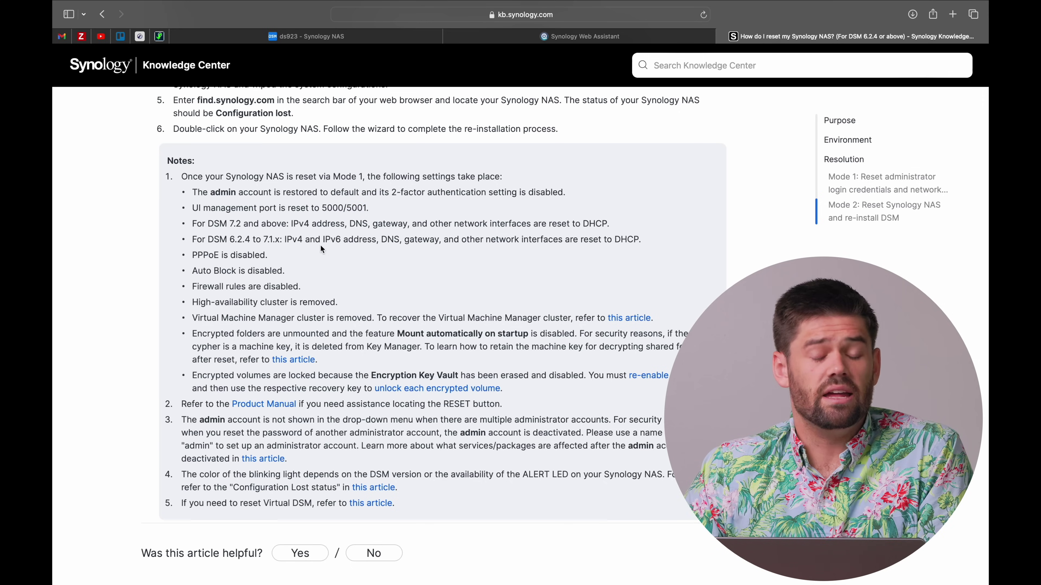
Read the Mode 1 notes on DHCP network settings, Auto Block and firewall rules.
{"action": "left_click_drag", "start_coordinate": [289, 224], "coordinate": [610, 221]}
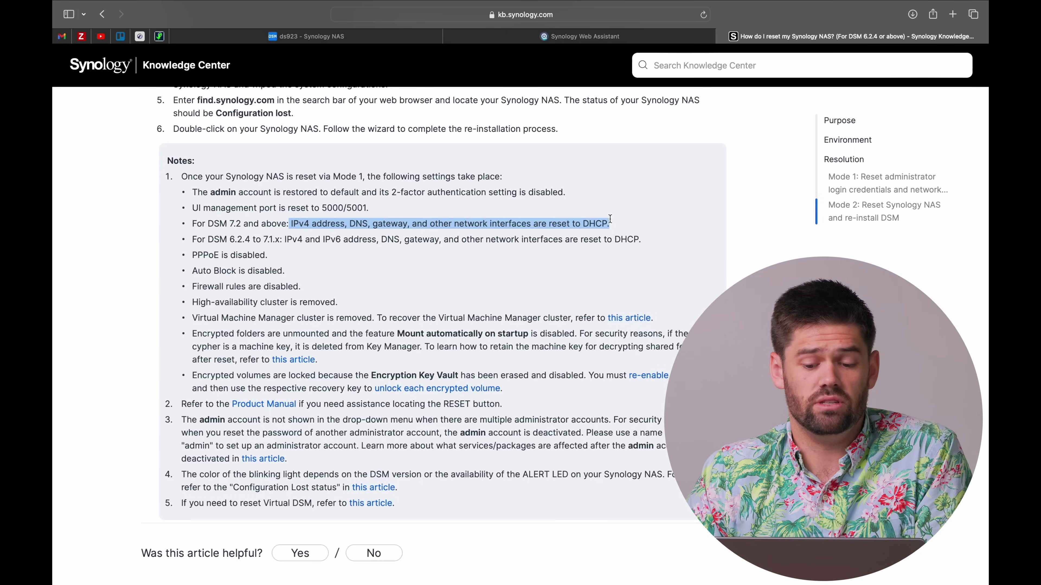
{"action": "left_click", "coordinate": [610, 221]}
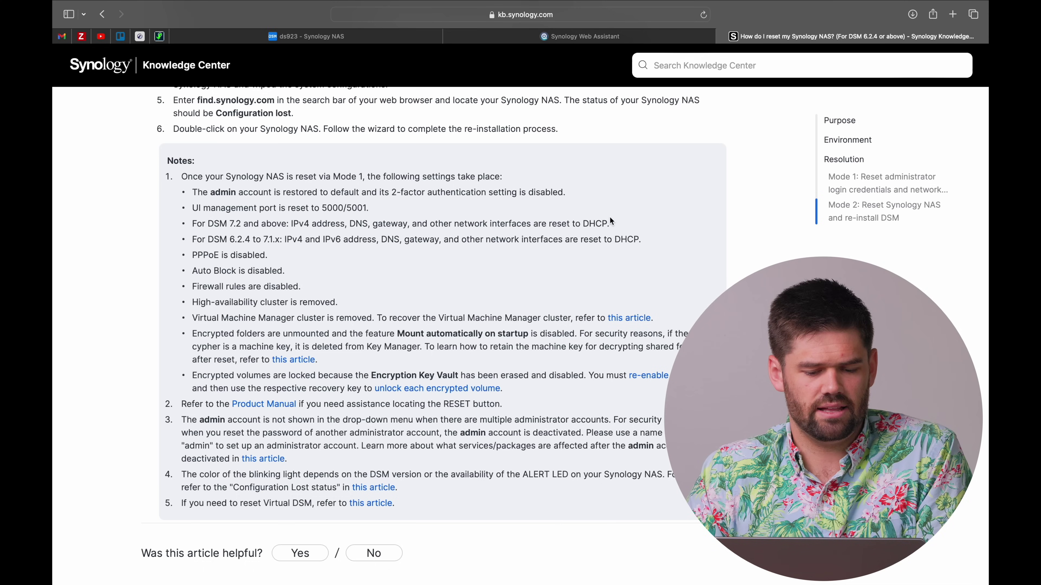
{"action": "left_click_drag", "start_coordinate": [194, 271], "coordinate": [294, 273]}
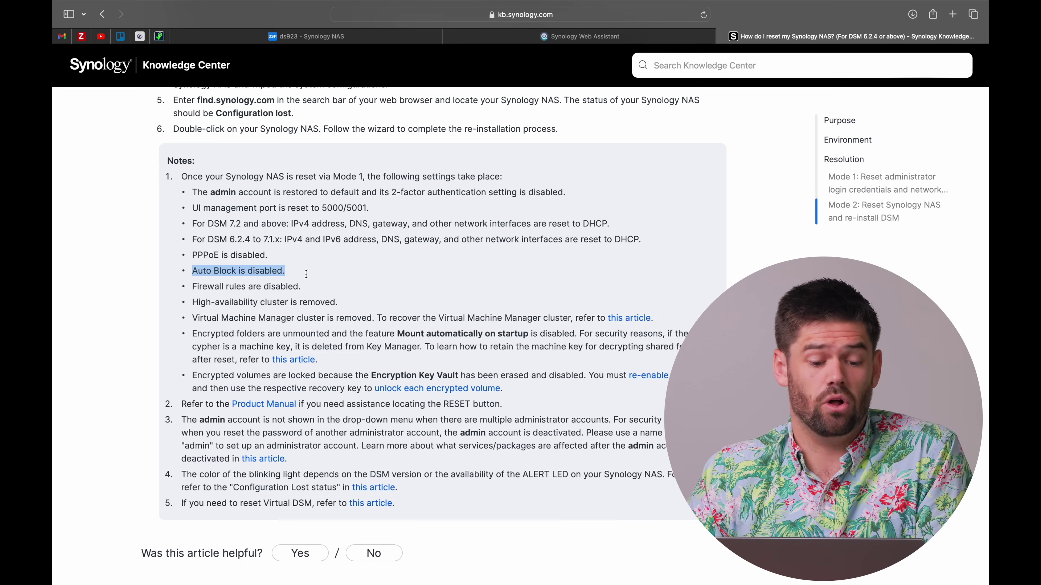
{"action": "left_click", "coordinate": [193, 285]}
{"action": "left_click_drag", "start_coordinate": [194, 286], "coordinate": [302, 287]}
{"action": "left_click", "coordinate": [316, 291]}
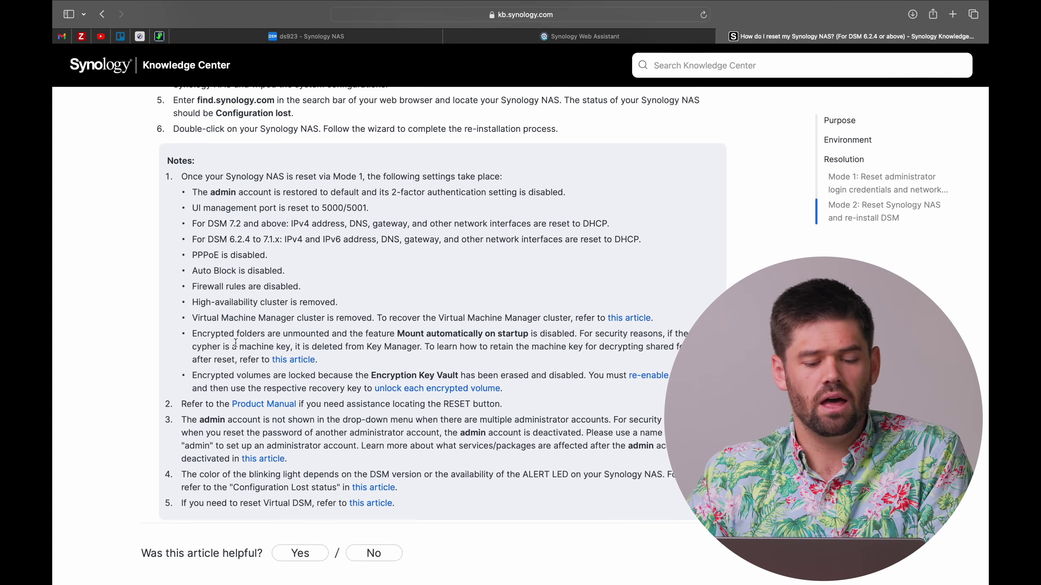
Read the reset notes on high-availability clusters, Virtual Machine Manager clusters, and encrypted folders and volumes.
{"action": "left_click_drag", "start_coordinate": [350, 304], "coordinate": [188, 305]}
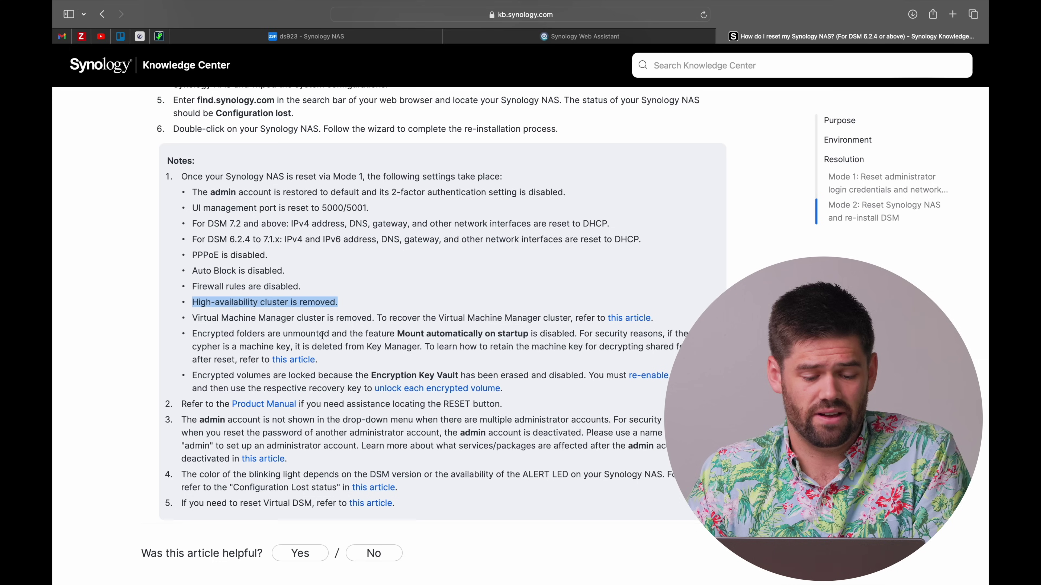
{"action": "left_click_drag", "start_coordinate": [192, 319], "coordinate": [680, 320]}
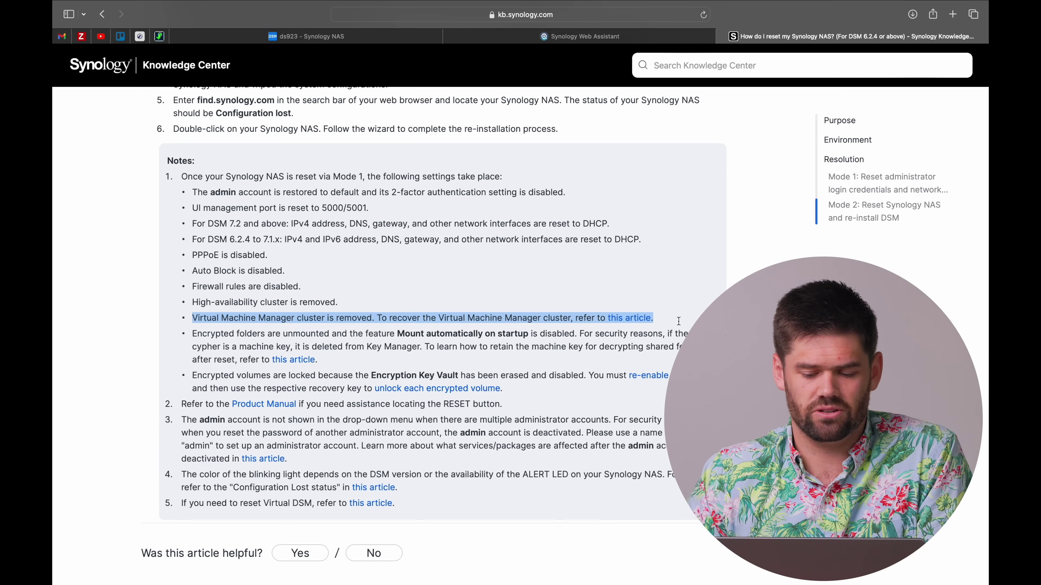
{"action": "left_click", "coordinate": [678, 321]}
{"action": "scroll", "coordinate": [453, 325], "scroll_direction": "down", "scroll_amount": 2}
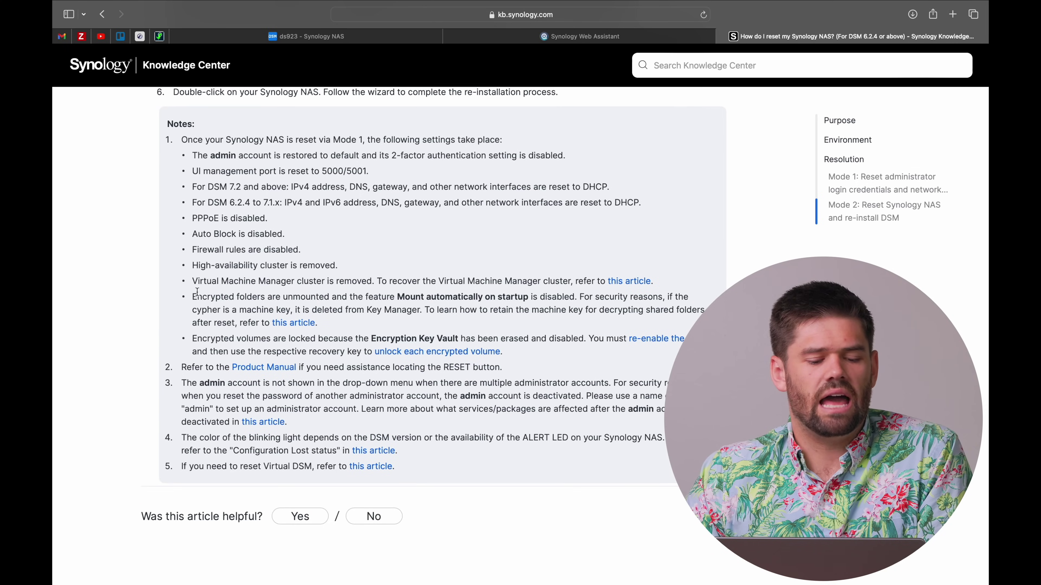
{"action": "left_click_drag", "start_coordinate": [508, 343], "coordinate": [188, 296]}
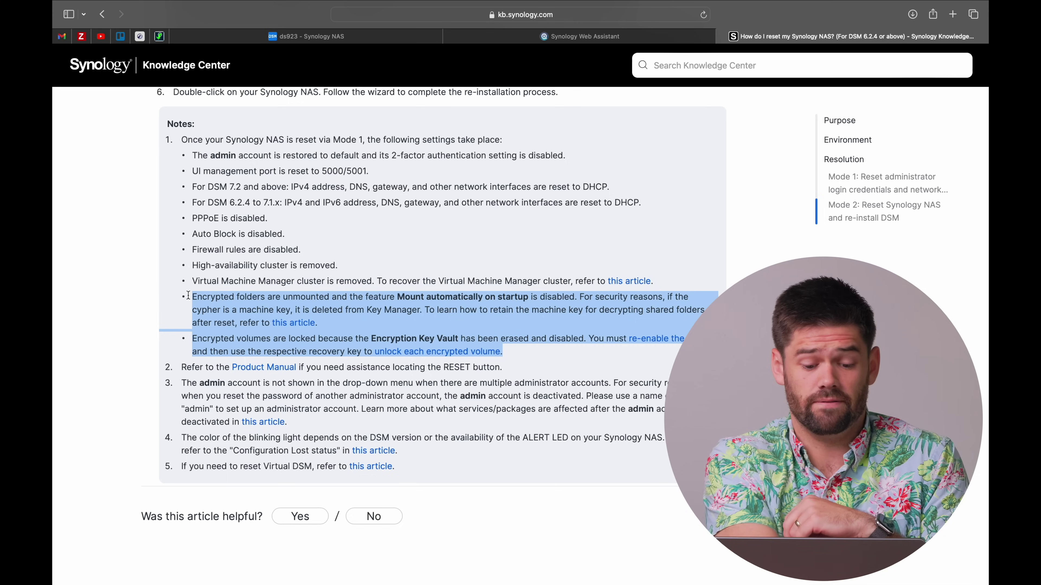
Review the article's reset options from its beginning and examine the second RESET hold in the Mode 2 instructions.
{"action": "key", "text": "super+Up"}
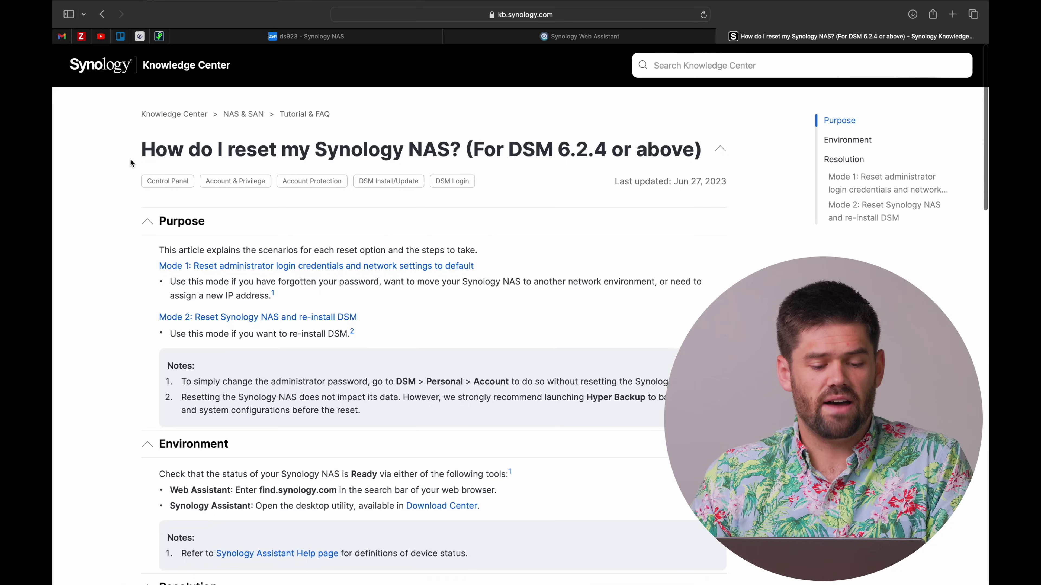
{"action": "scroll", "coordinate": [287, 246], "scroll_direction": "down", "scroll_amount": 5}
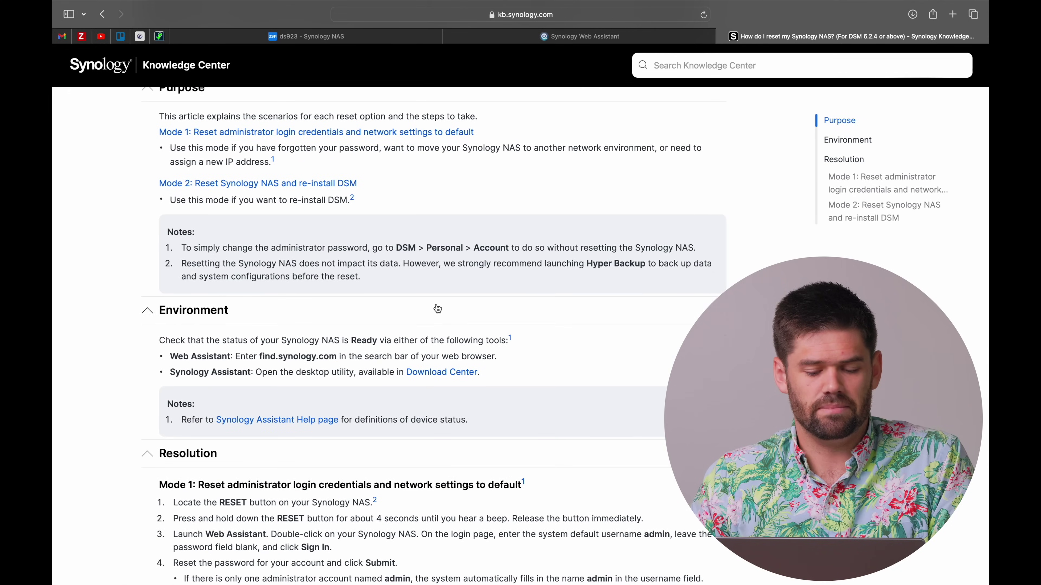
{"action": "scroll", "coordinate": [437, 306], "scroll_direction": "up", "scroll_amount": 4}
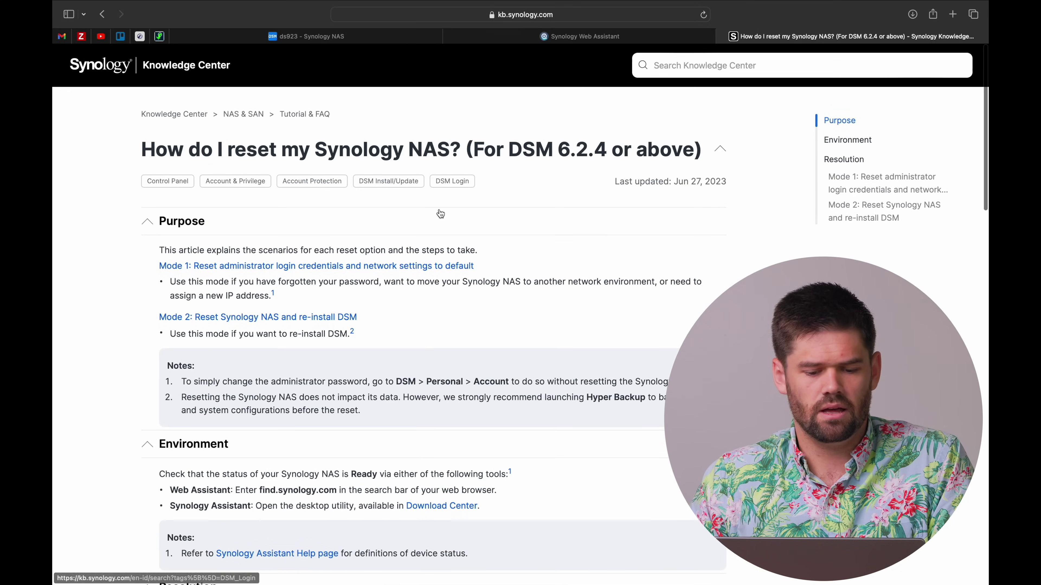
{"action": "scroll", "coordinate": [552, 373], "scroll_direction": "down", "scroll_amount": 1}
{"action": "scroll", "coordinate": [552, 371], "scroll_direction": "down", "scroll_amount": 2}
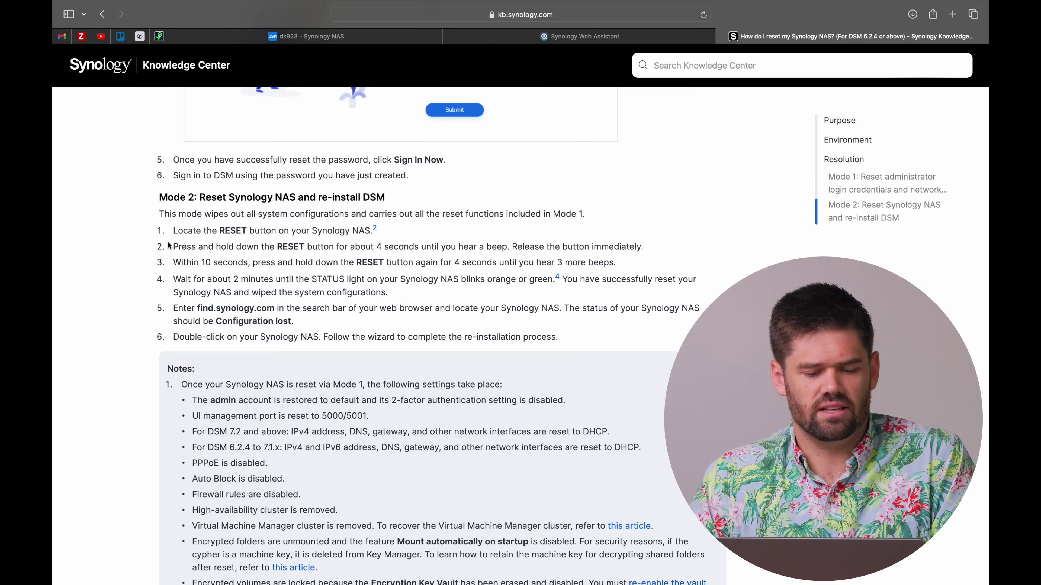
{"action": "left_click_drag", "start_coordinate": [173, 263], "coordinate": [449, 267]}
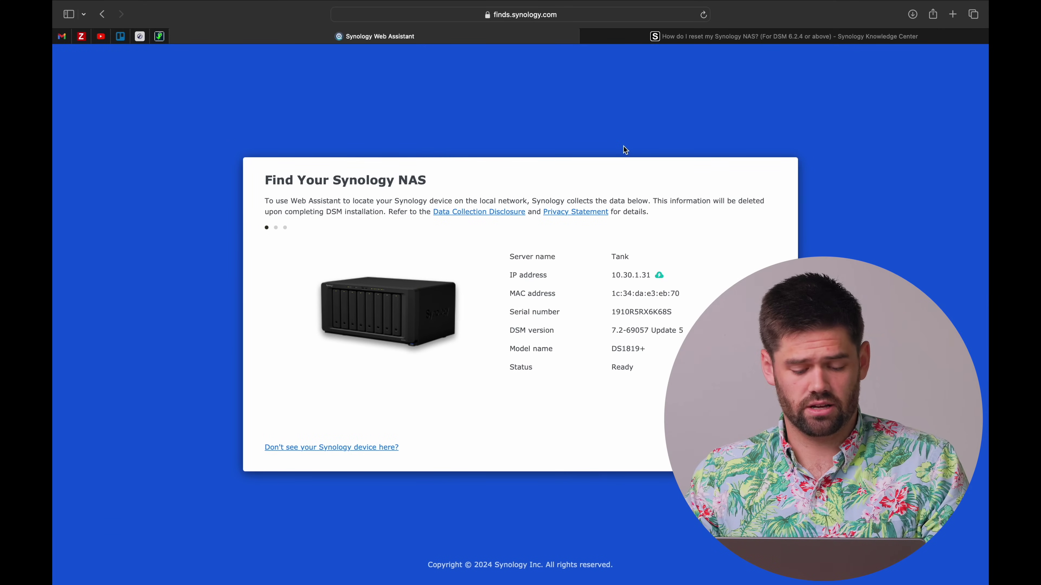
Refresh the Web Assistant device search, connect to the ds923 NAS and examine the port in its sign-in address.
{"action": "key", "text": "super+r"}
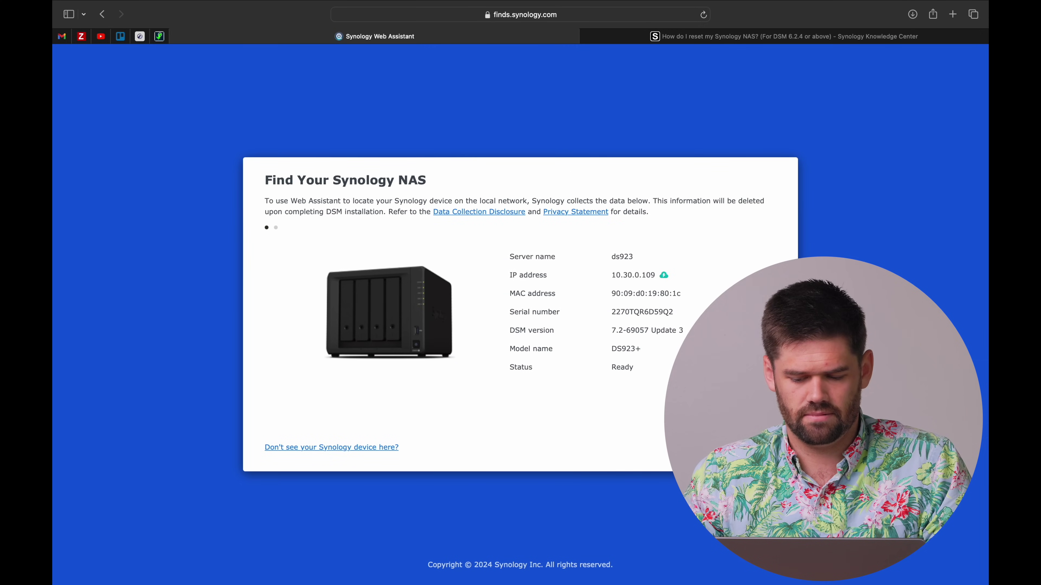
{"action": "left_click", "coordinate": [754, 447]}
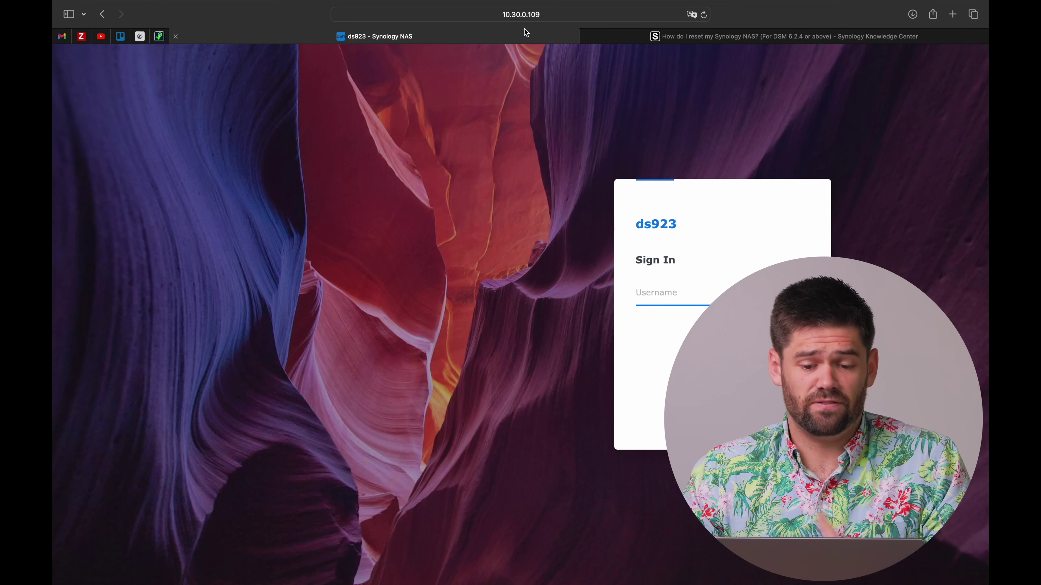
{"action": "left_click", "coordinate": [564, 16]}
{"action": "left_click", "coordinate": [434, 15]}
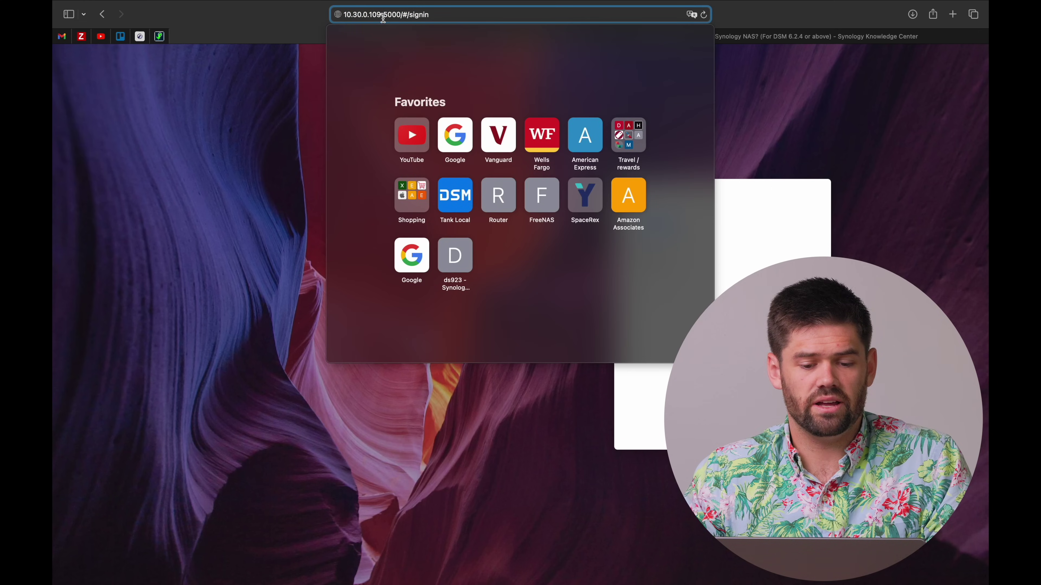
{"action": "left_click_drag", "start_coordinate": [383, 14], "coordinate": [492, 17]}
{"action": "left_click", "coordinate": [311, 154]}
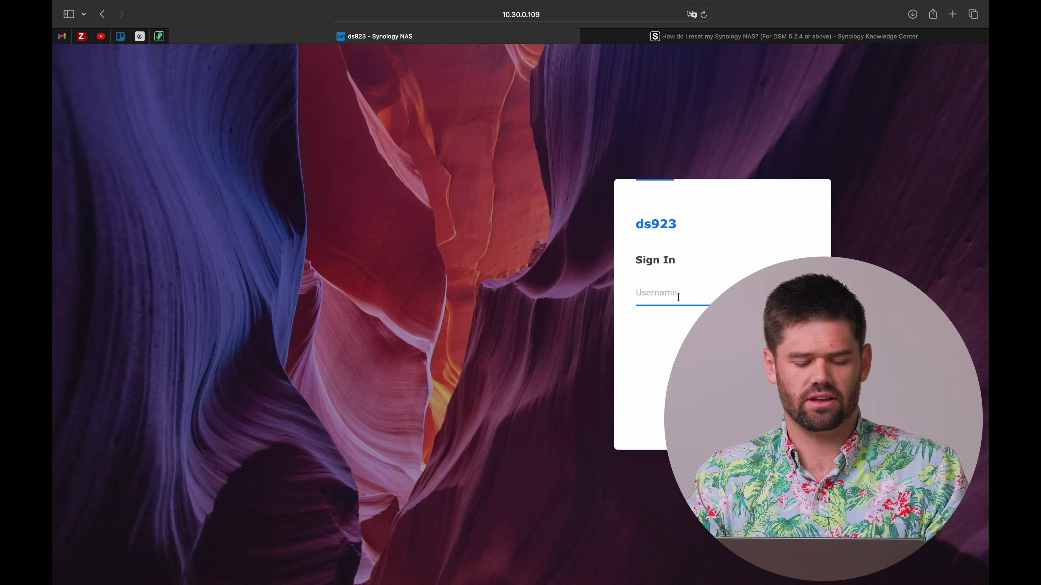
Sign in to ds923 as admin with the password left blank.
{"action": "type", "text": "admin"}
{"action": "key", "text": "Return"}
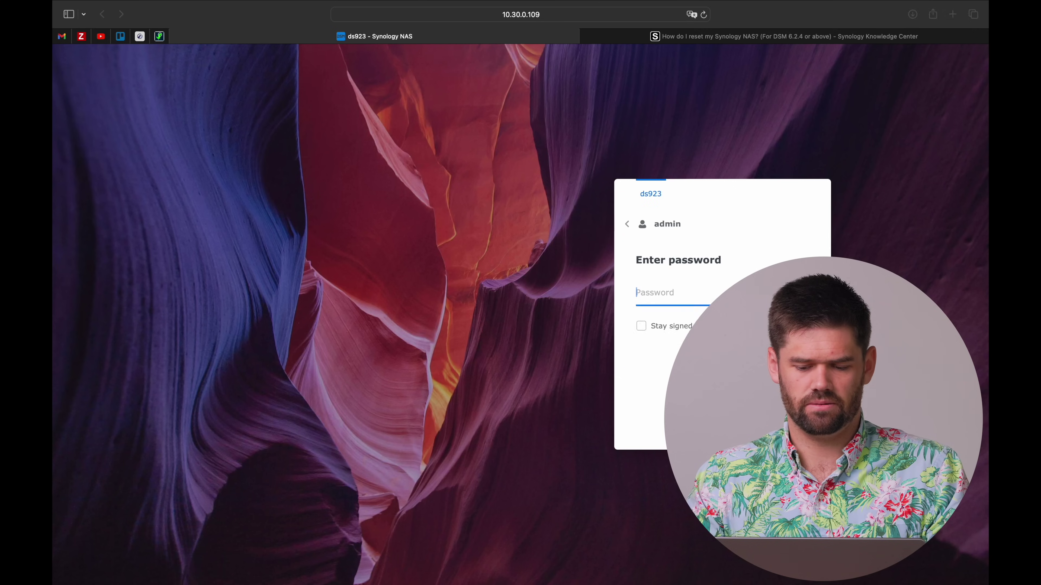
{"action": "key", "text": "Return"}
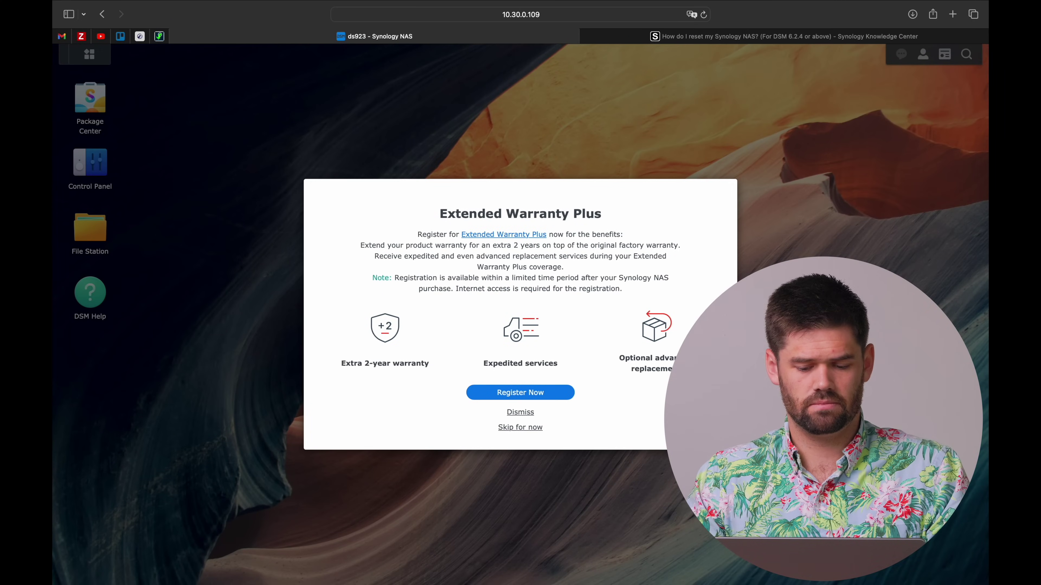
Dismiss the Extended Warranty Plus offer and decline securing the account with 2FA or Adaptive MFA.
{"action": "left_click", "coordinate": [519, 412]}
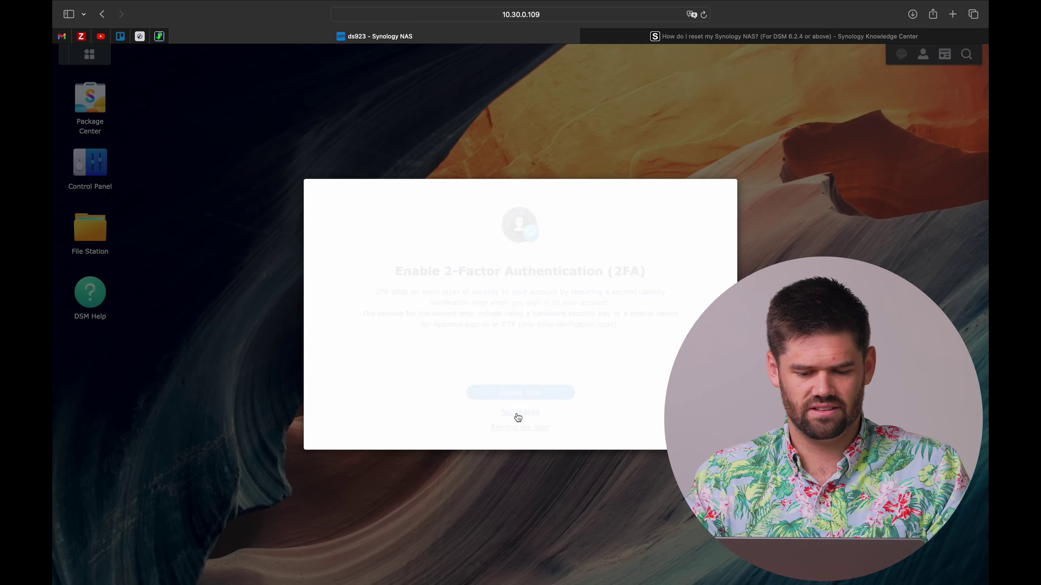
{"action": "left_click", "coordinate": [521, 429]}
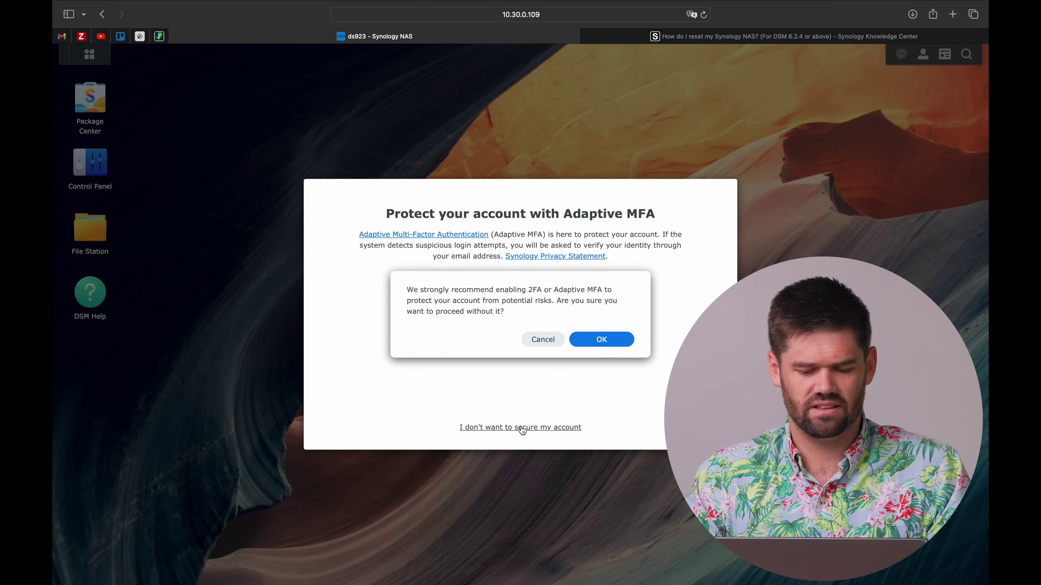
{"action": "left_click", "coordinate": [615, 344]}
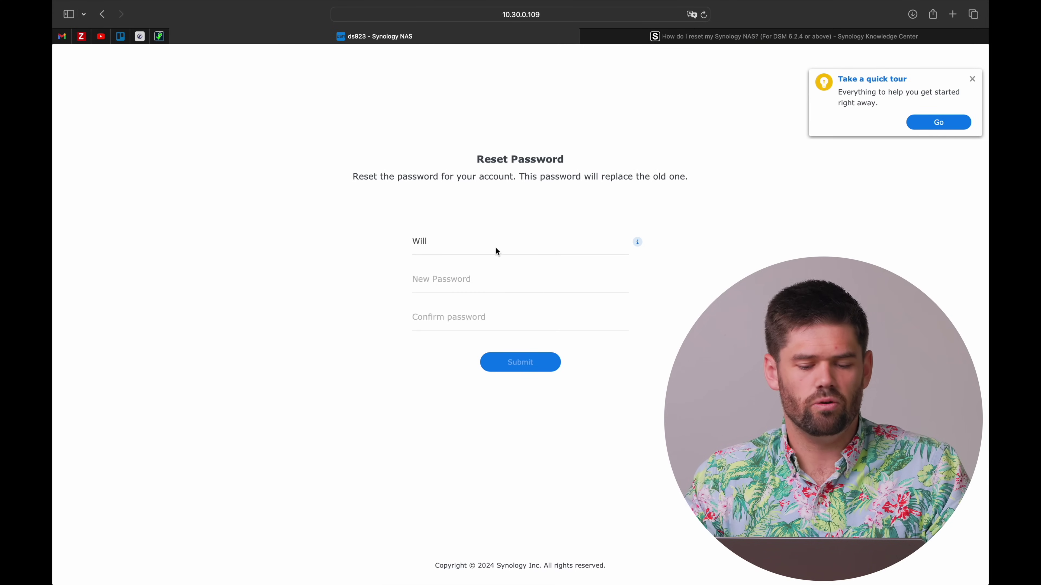
Reject the suggested strong password and clear the new password and confirmation fields.
{"action": "left_click", "coordinate": [487, 276]}
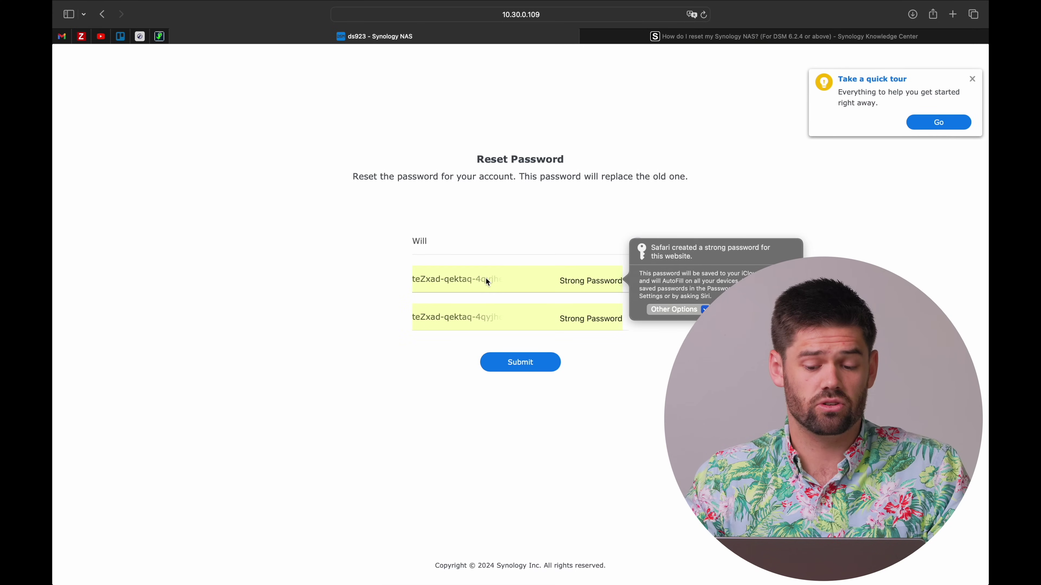
{"action": "left_click", "coordinate": [682, 311]}
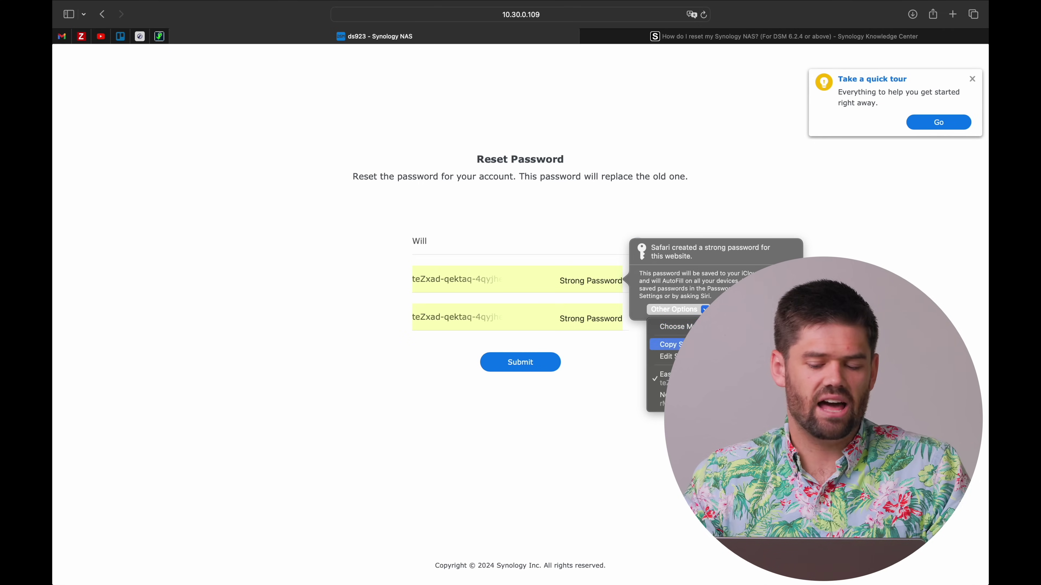
{"action": "left_click", "coordinate": [672, 356]}
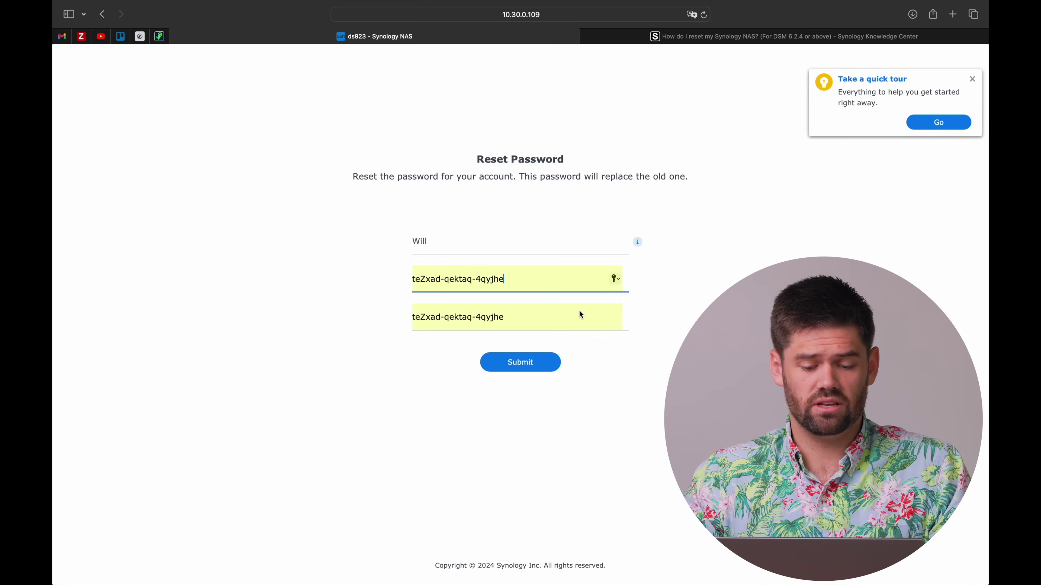
{"action": "key", "text": "BackSpace"}
Enter and confirm a new account password, submit the reset and return to the sign-in page.
{"action": "left_click", "coordinate": [488, 288]}
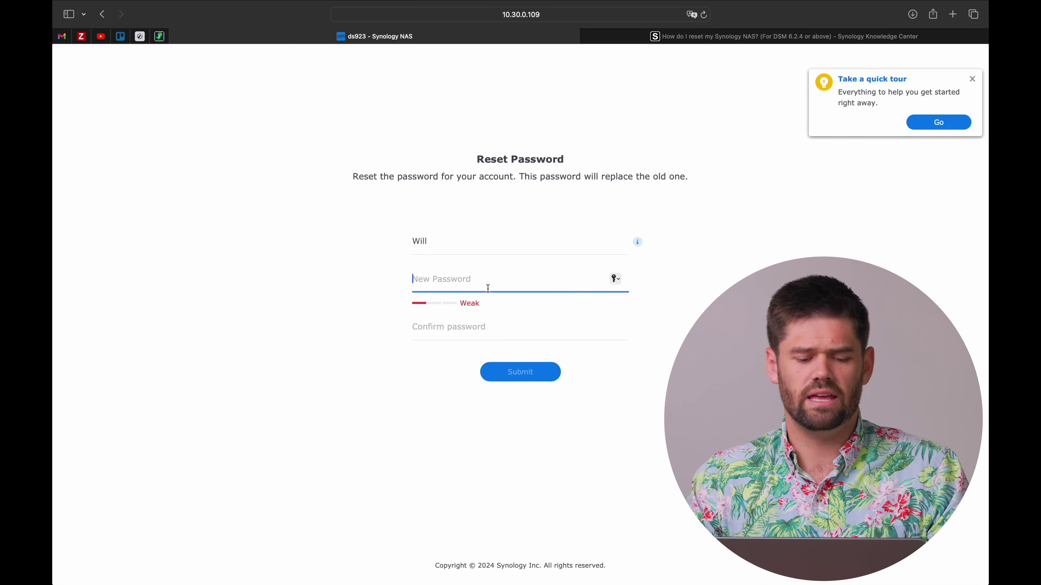
{"action": "type", "text": "•••"}
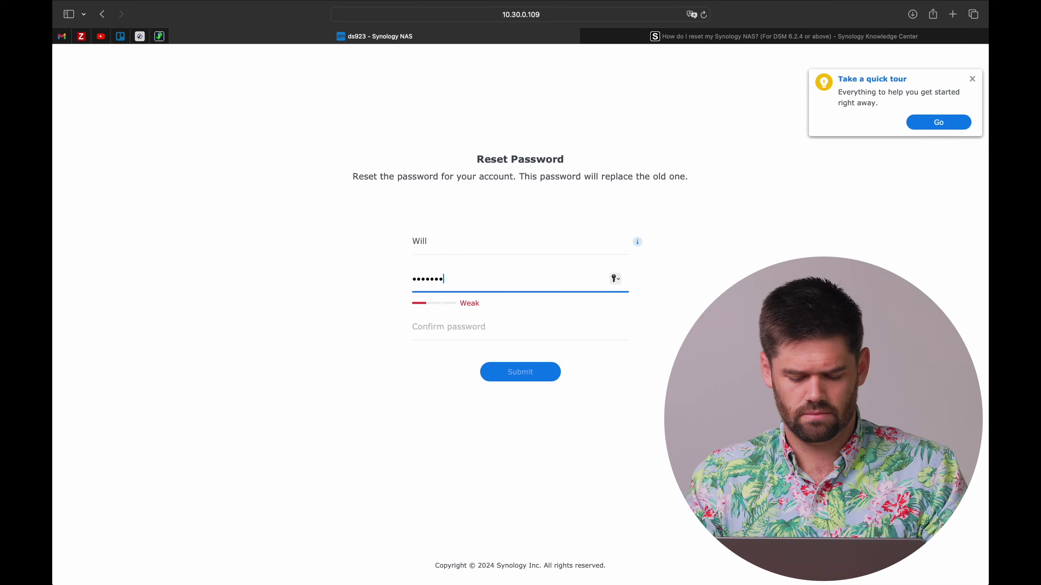
{"action": "key", "text": "Tab"}
{"action": "type", "text": "••"}
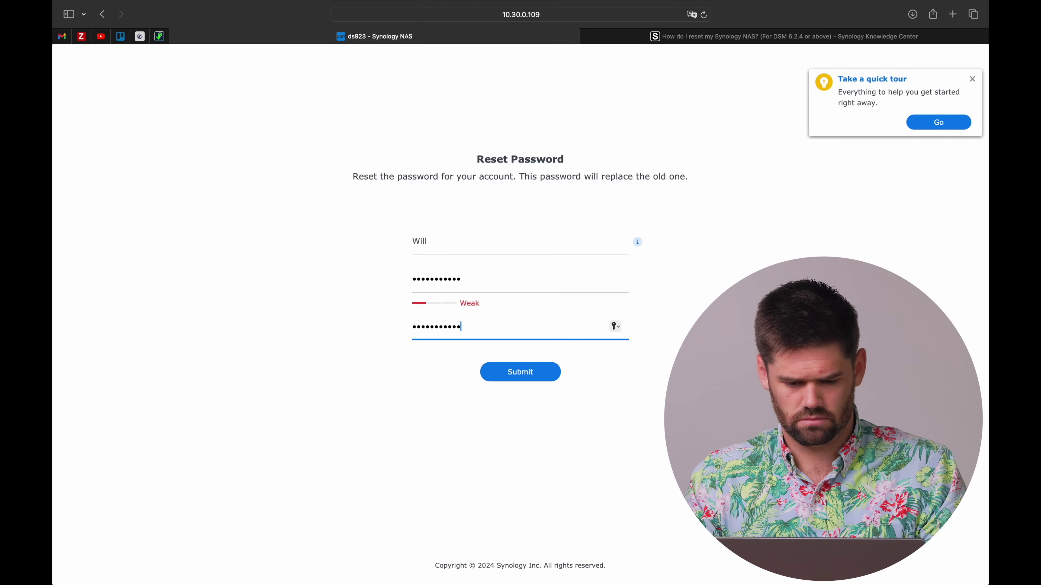
{"action": "left_click", "coordinate": [538, 373]}
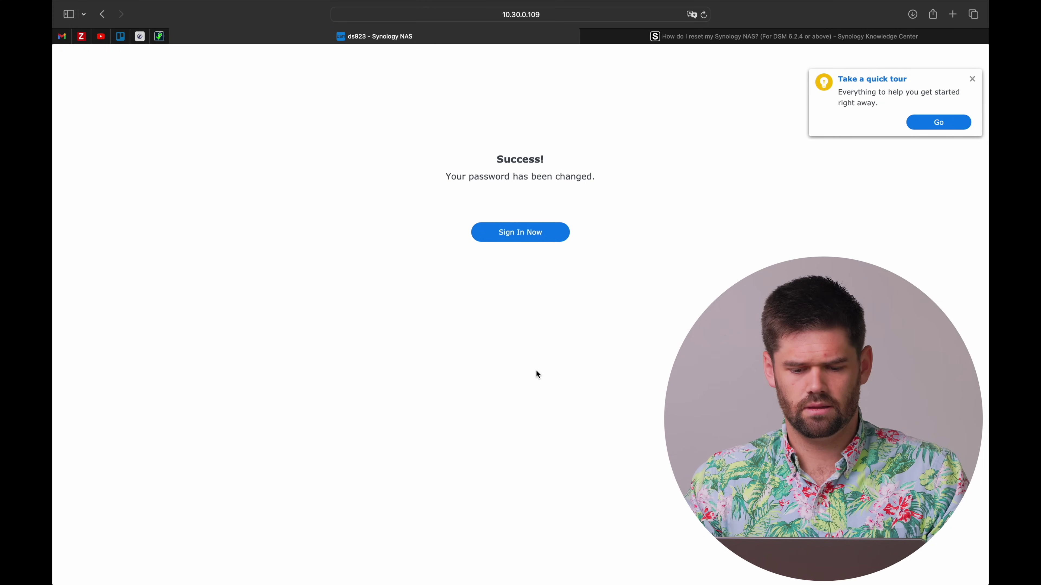
{"action": "left_click", "coordinate": [536, 233]}
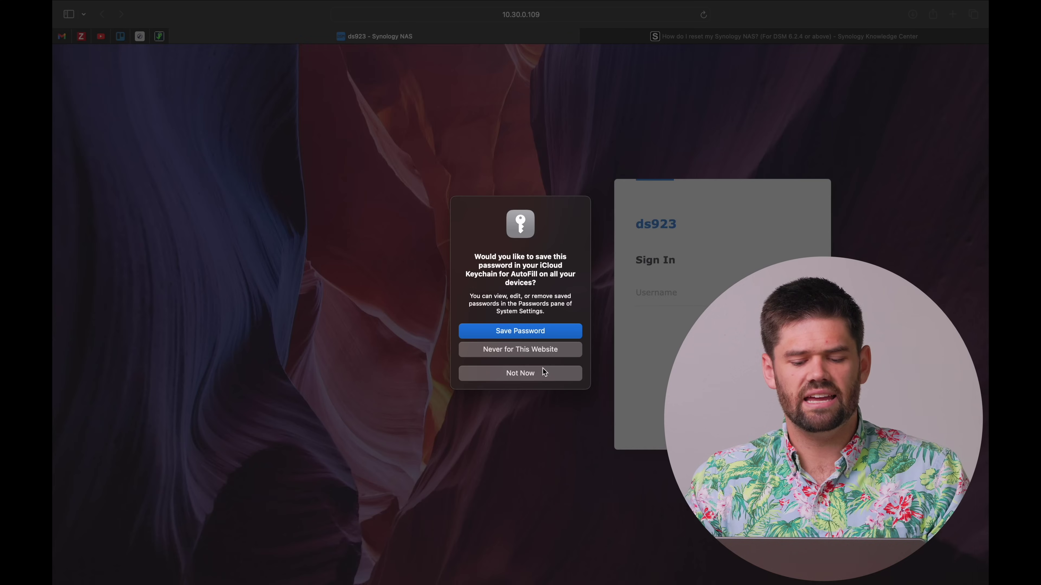
Decline saving the password in iCloud Keychain and enter the account's username on the ds923 sign-in form.
{"action": "left_click", "coordinate": [543, 371]}
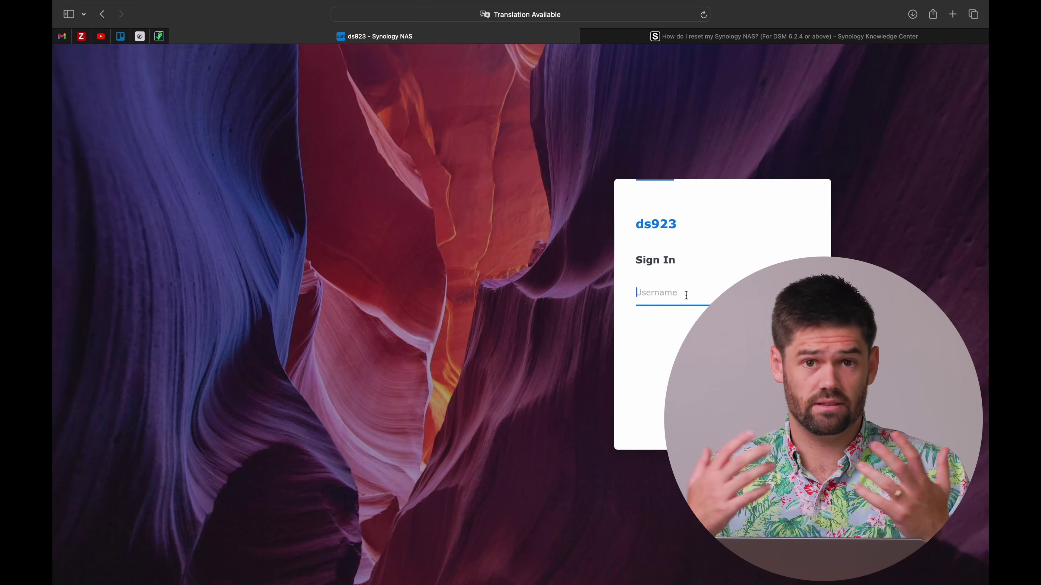
{"action": "type", "text": "w"}
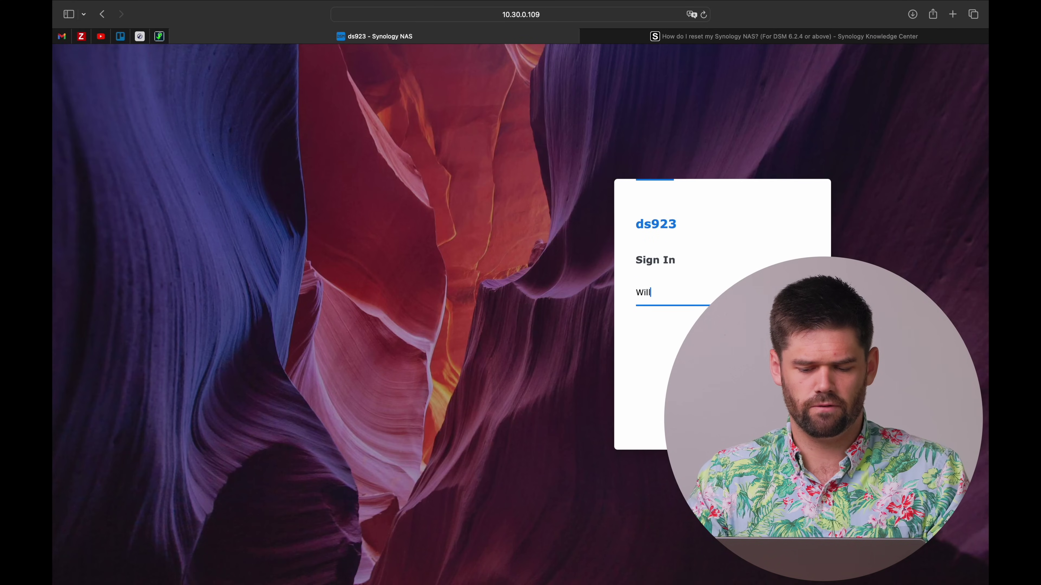
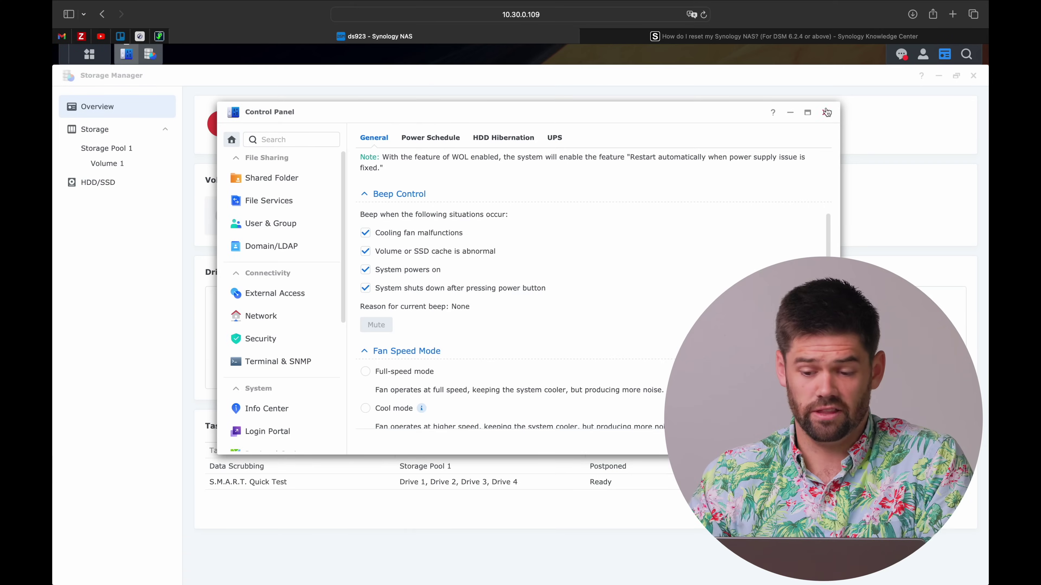
Close Control Panel and inspect the details of Storage Pool 1 and Volume 1 in Storage Manager.
{"action": "left_click", "coordinate": [827, 115]}
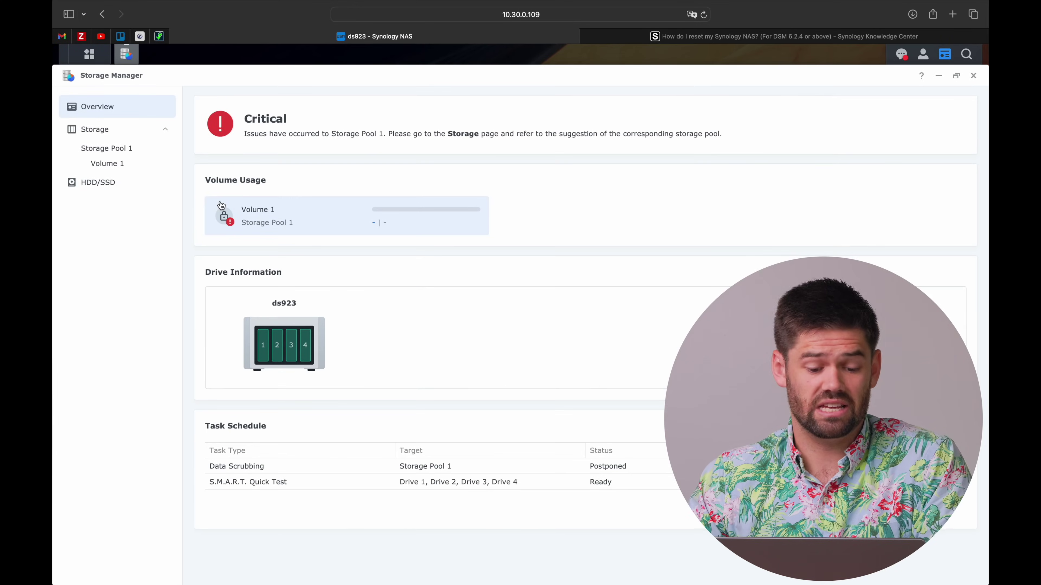
{"action": "left_click", "coordinate": [138, 166]}
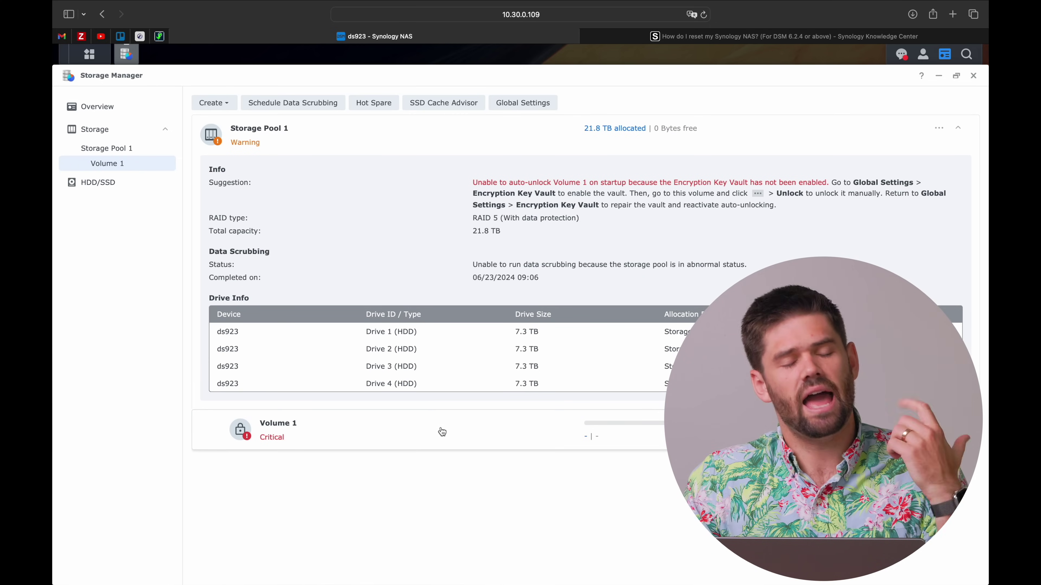
{"action": "left_click", "coordinate": [419, 408]}
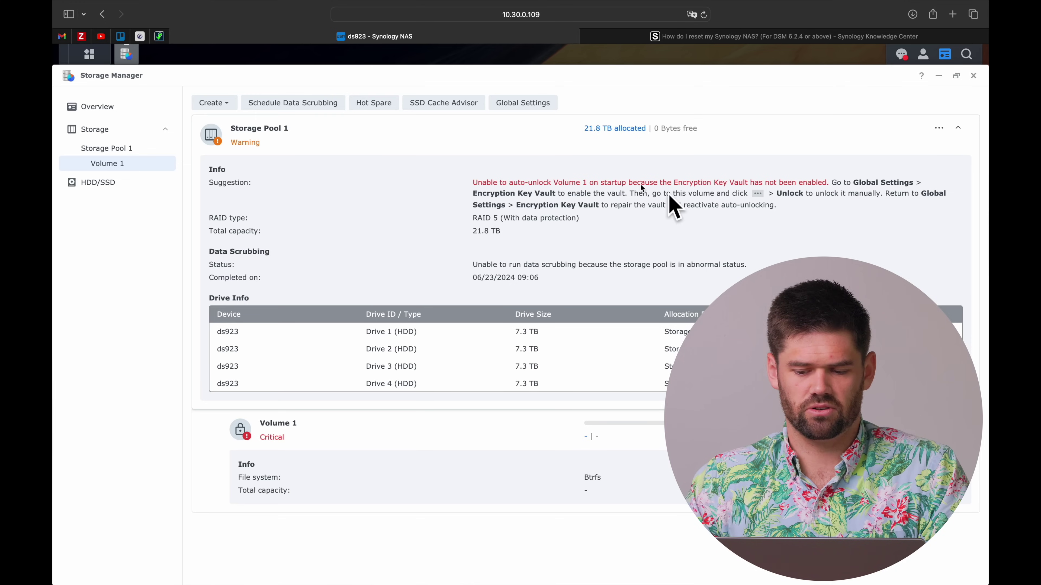
Turn on Enable Encryption Key Vault in Storage Manager's Global Settings.
{"action": "left_click", "coordinate": [525, 100]}
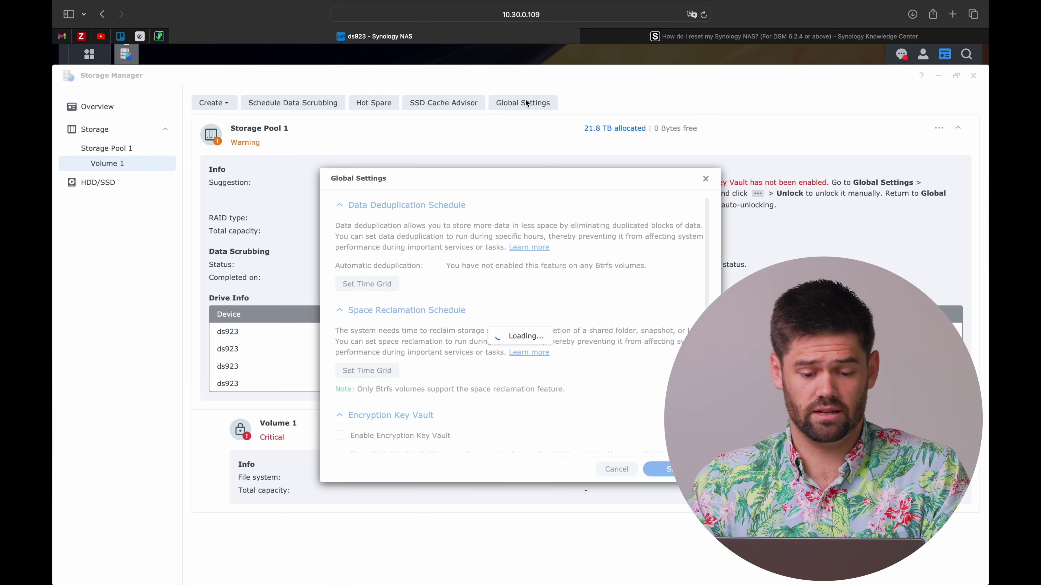
{"action": "scroll", "coordinate": [532, 308], "scroll_direction": "down", "scroll_amount": 5}
{"action": "scroll", "coordinate": [532, 306], "scroll_direction": "up", "scroll_amount": 4}
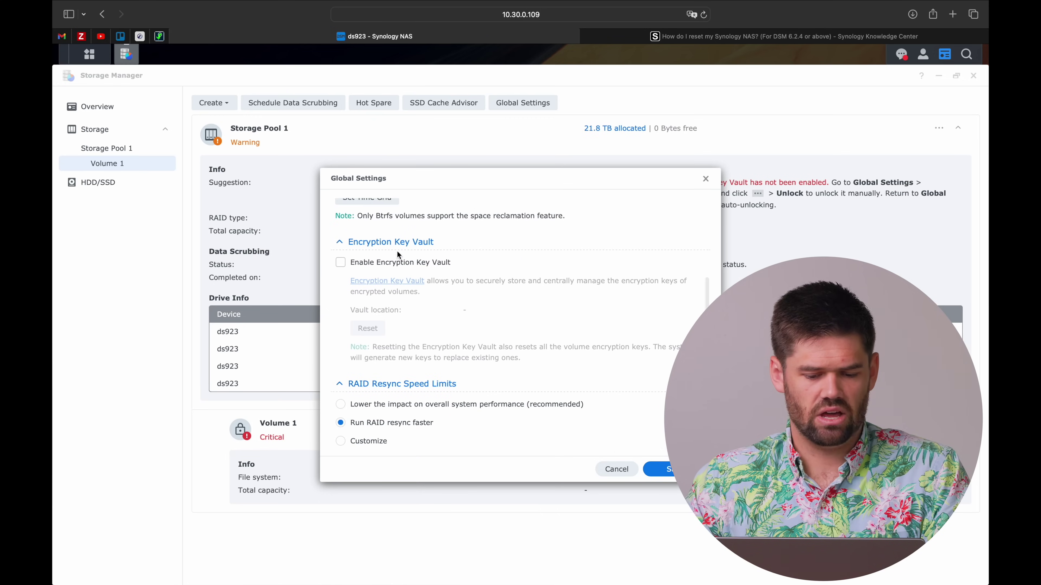
{"action": "left_click", "coordinate": [396, 263]}
Reject the suggested strong password, enter and confirm a vault password for the local Encryption Key Vault, and save the settings.
{"action": "left_click", "coordinate": [545, 273]}
{"action": "left_click", "coordinate": [627, 304]}
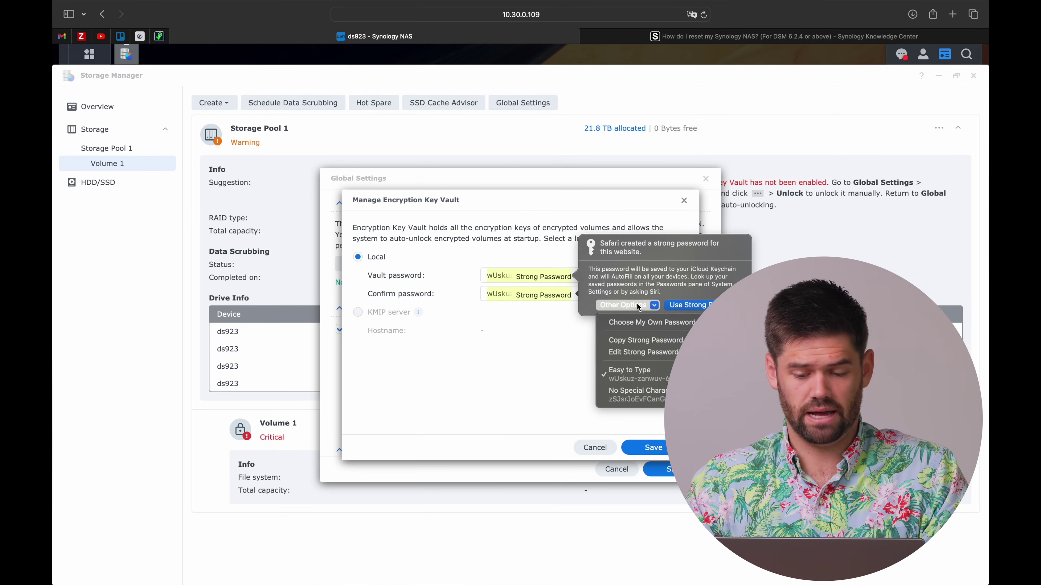
{"action": "left_click", "coordinate": [619, 388]}
{"action": "type", "text": "•••••••••••"}
{"action": "key", "text": "Tab"}
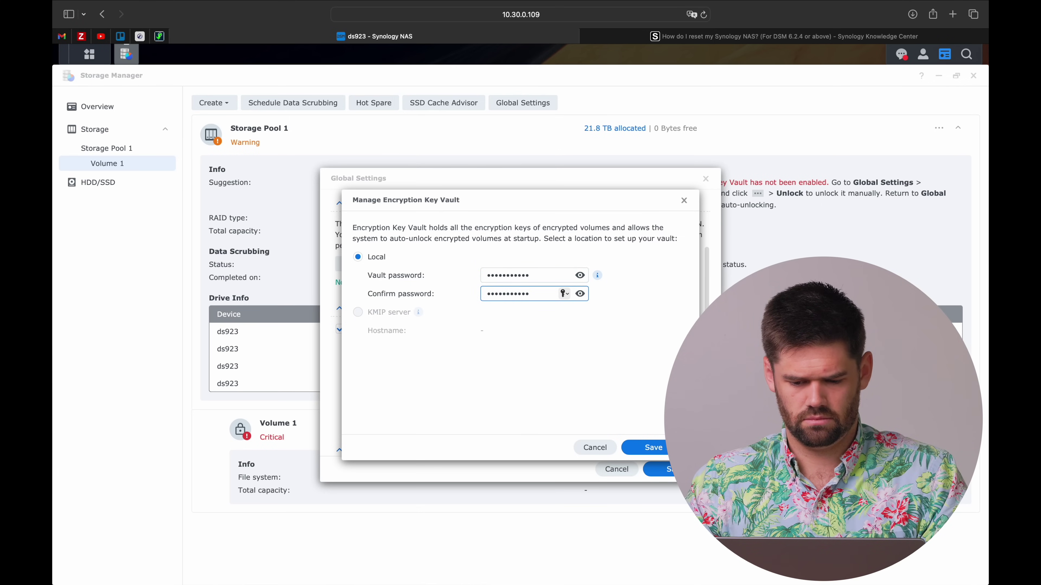
{"action": "left_click", "coordinate": [656, 447]}
{"action": "scroll", "coordinate": [652, 364], "scroll_direction": "down", "scroll_amount": 5}
{"action": "left_click", "coordinate": [658, 469]}
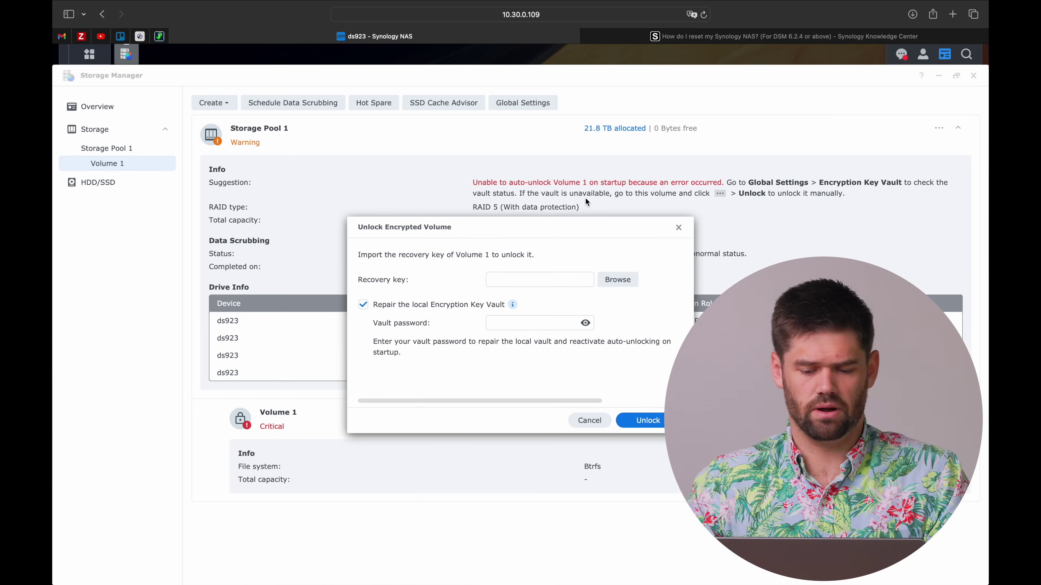
Choose ds923_volume1-2.rkey as the recovery key for unlocking Volume 1.
{"action": "left_click", "coordinate": [612, 287]}
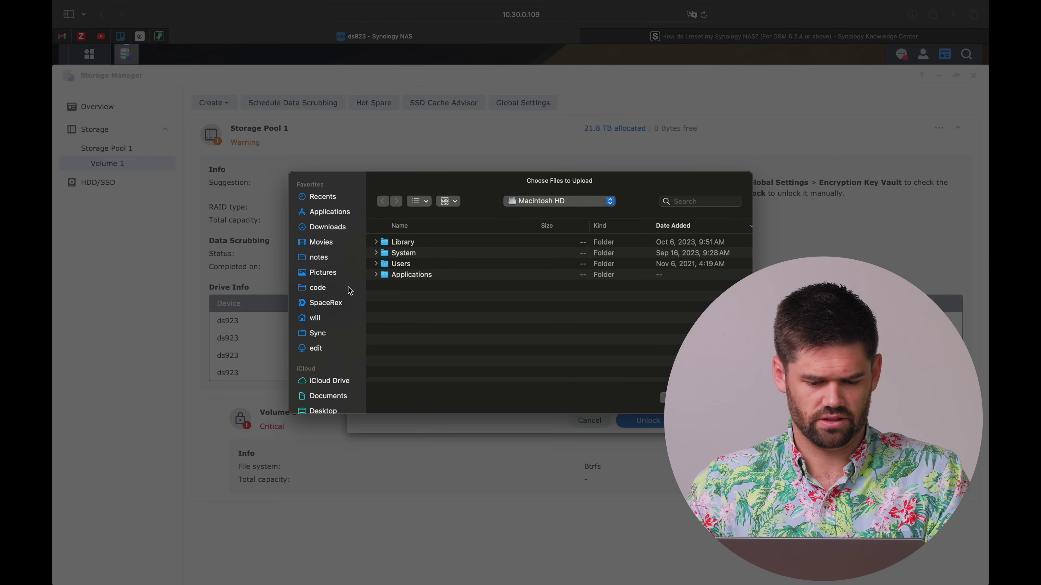
{"action": "scroll", "coordinate": [317, 338], "scroll_direction": "down", "scroll_amount": 3}
{"action": "left_click", "coordinate": [323, 360]}
{"action": "left_click", "coordinate": [406, 243]}
{"action": "double_click", "coordinate": [406, 243]}
{"action": "double_click", "coordinate": [421, 240]}
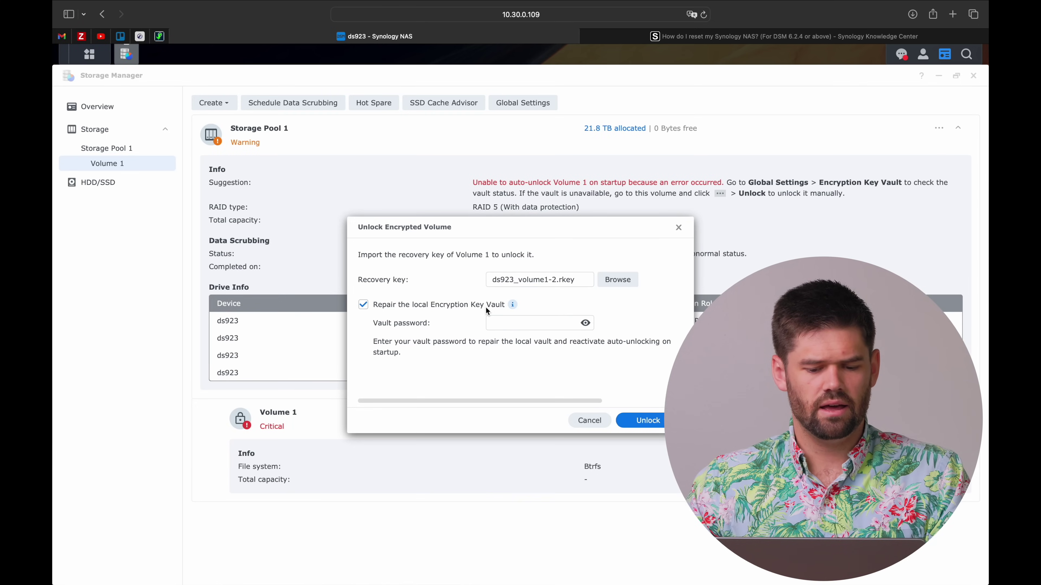
Enter the vault password to repair the local Encryption Key Vault and unlock Volume 1.
{"action": "left_click", "coordinate": [498, 322]}
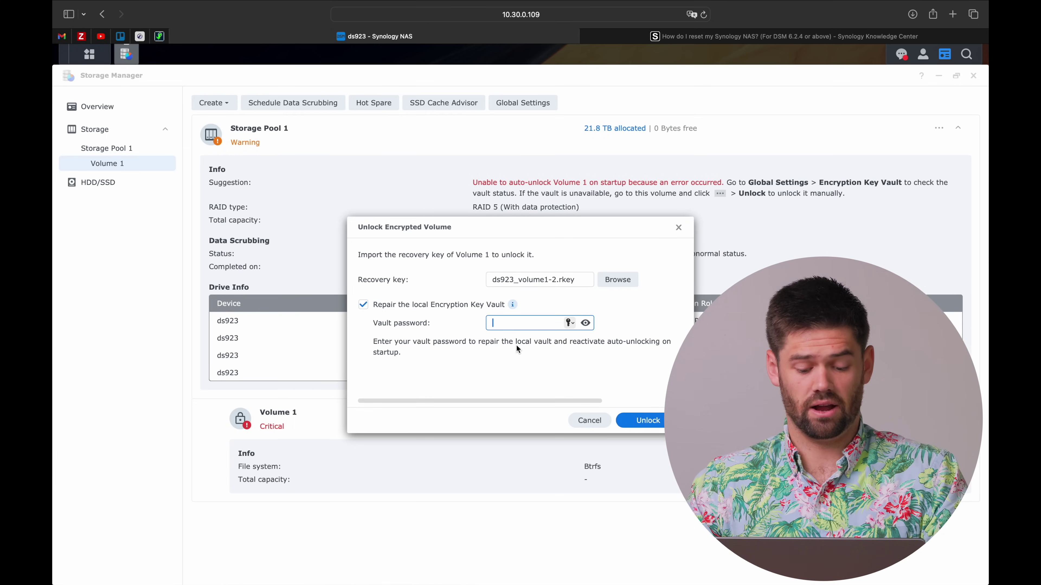
{"action": "type", "text": "•••••"}
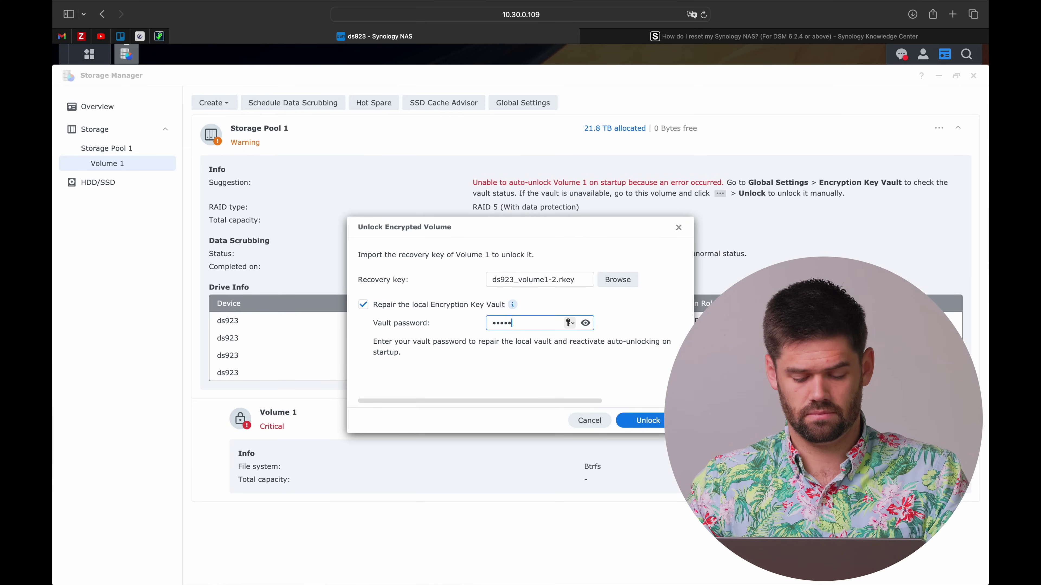
{"action": "type", "text": "••••••"}
{"action": "left_click", "coordinate": [650, 422]}
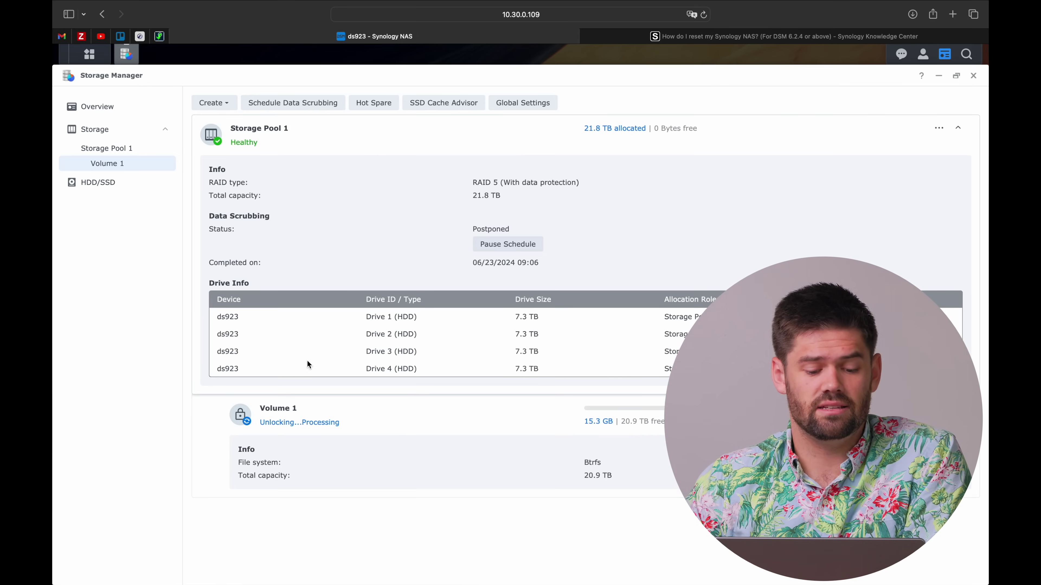
Check the list of shared folders in Control Panel and close it.
{"action": "left_click", "coordinate": [89, 55]}
{"action": "left_click", "coordinate": [316, 141]}
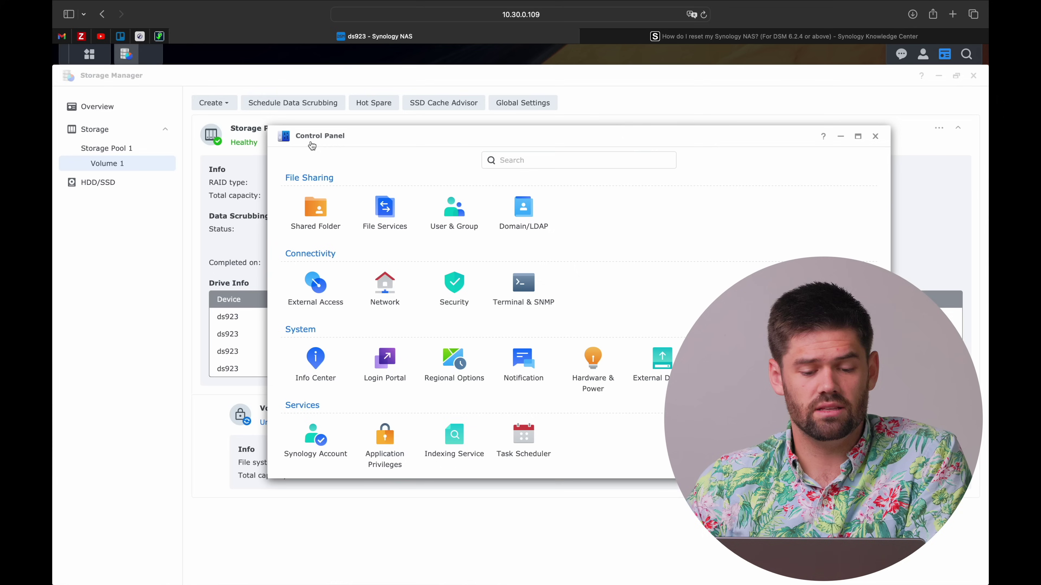
{"action": "left_click", "coordinate": [316, 207]}
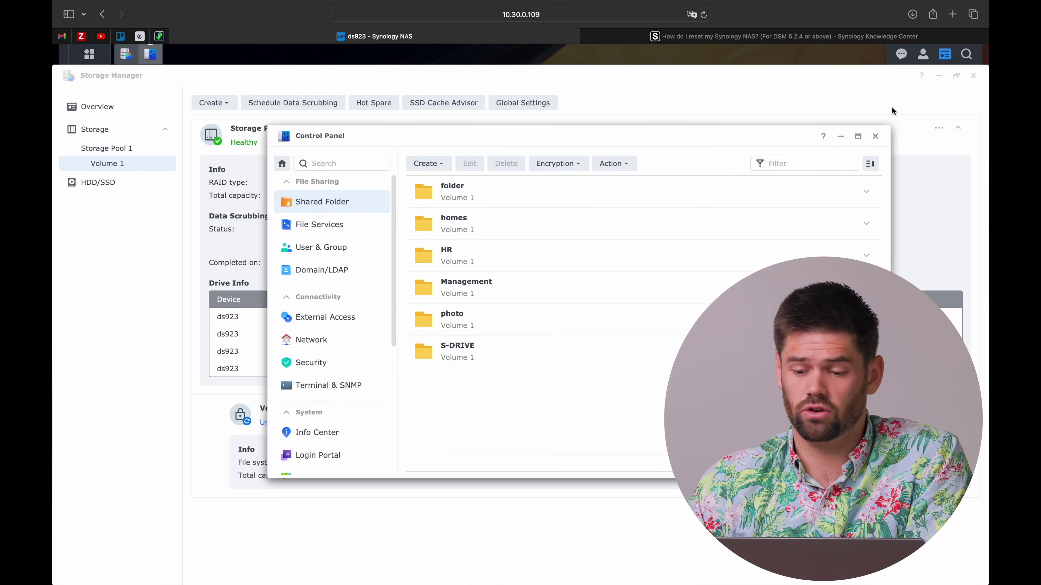
{"action": "left_click", "coordinate": [875, 136]}
Look through the installed packages in Package Center and close it.
{"action": "left_click", "coordinate": [90, 54]}
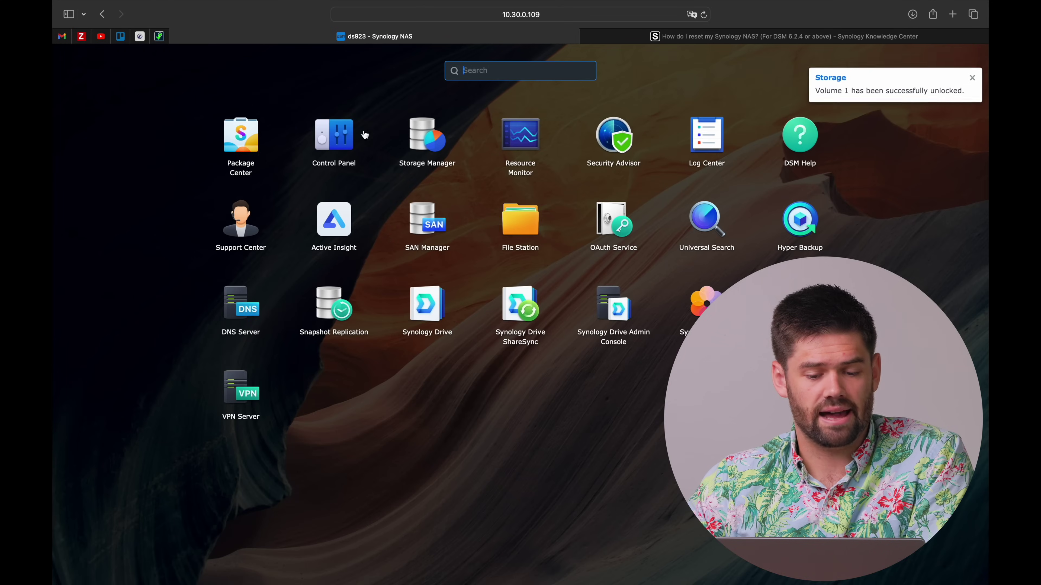
{"action": "left_click", "coordinate": [228, 139]}
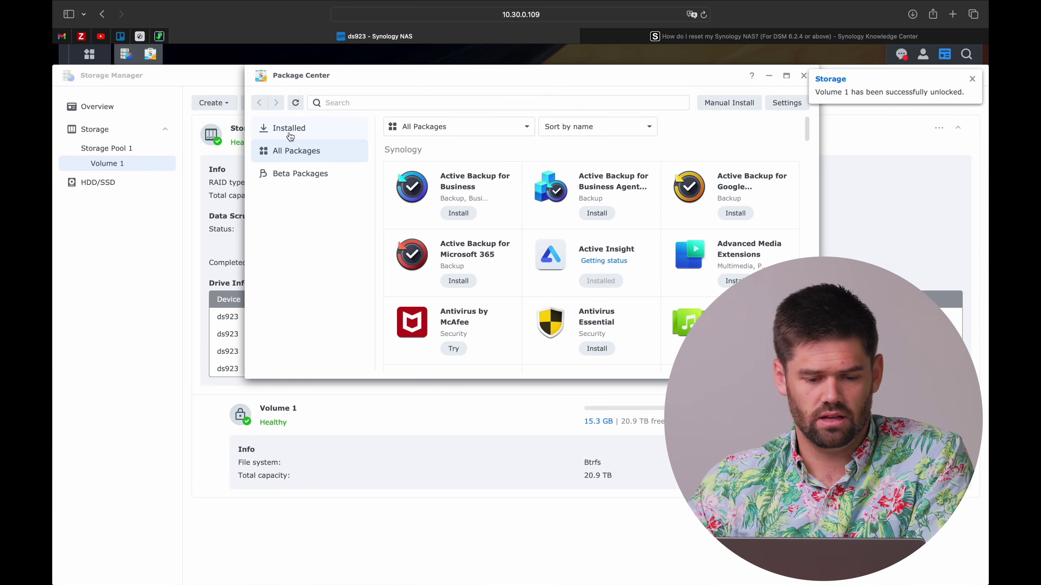
{"action": "left_click", "coordinate": [289, 130]}
{"action": "scroll", "coordinate": [683, 207], "scroll_direction": "down", "scroll_amount": 10}
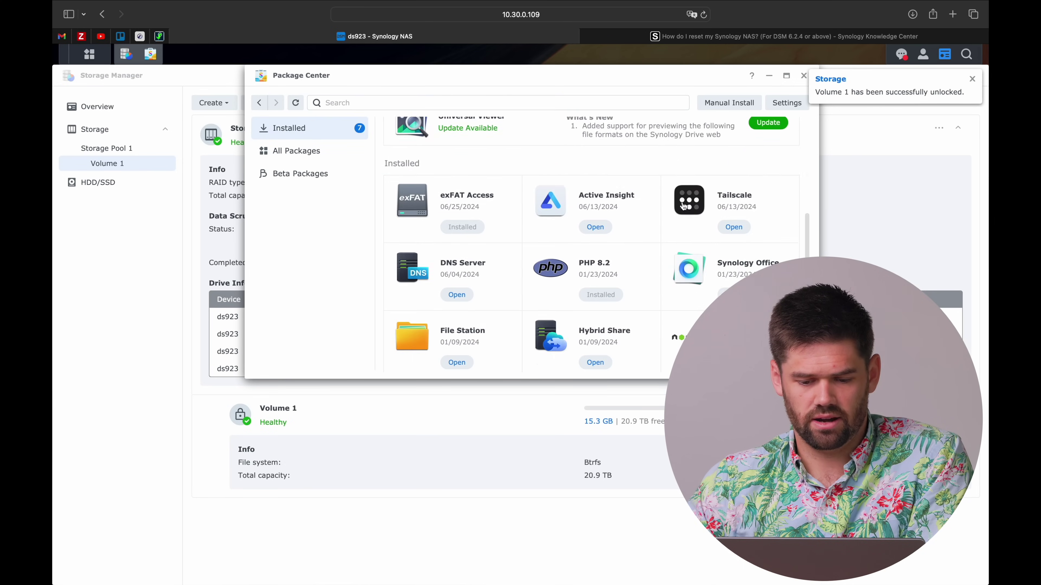
{"action": "scroll", "coordinate": [683, 207], "scroll_direction": "down", "scroll_amount": 3}
{"action": "left_click", "coordinate": [803, 76]}
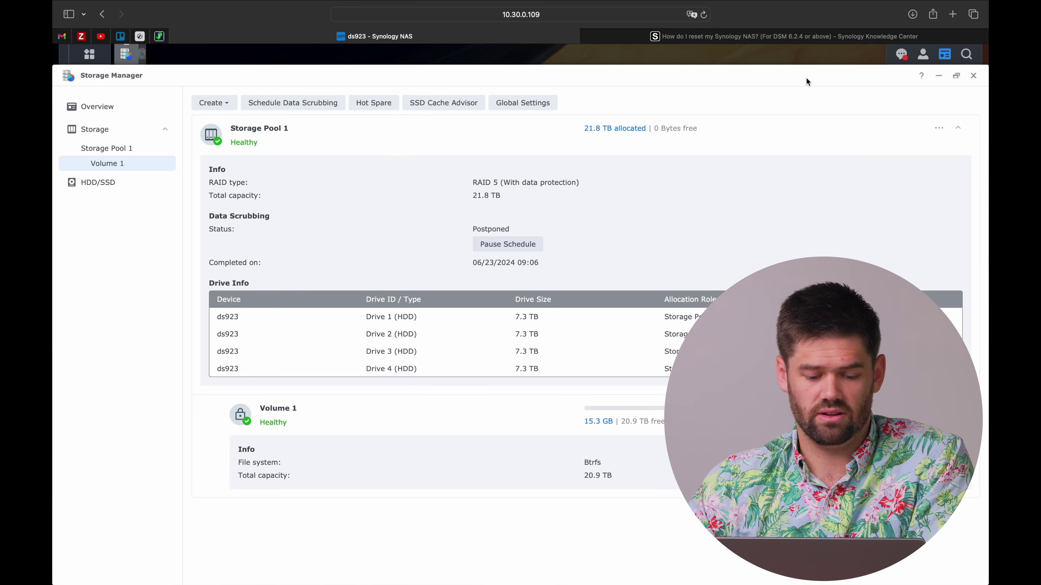
Close Storage Manager, check the notifications and open Control Panel on the desktop.
{"action": "left_click", "coordinate": [973, 77]}
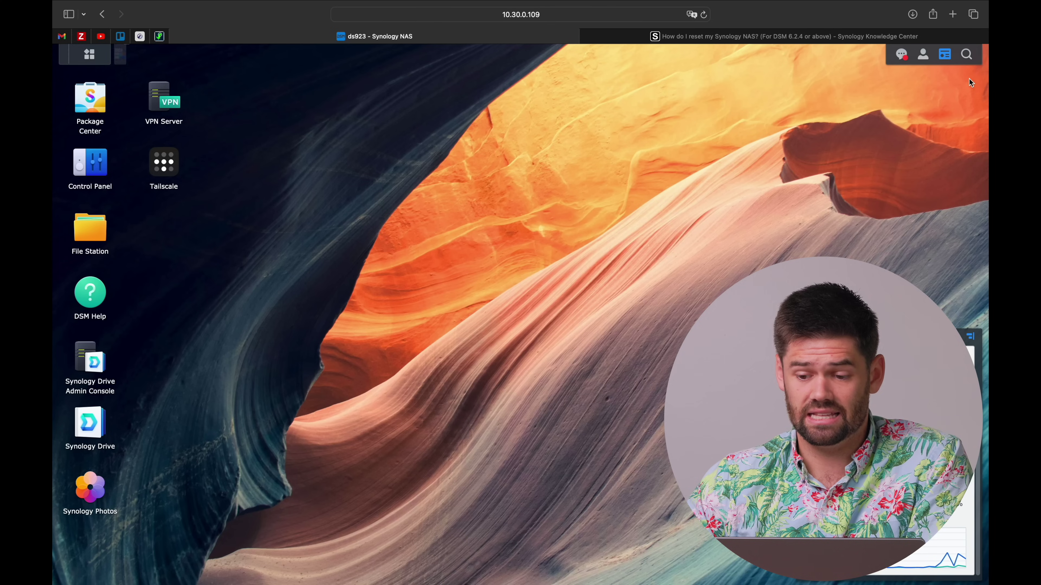
{"action": "left_click", "coordinate": [901, 54]}
{"action": "left_click", "coordinate": [901, 55]}
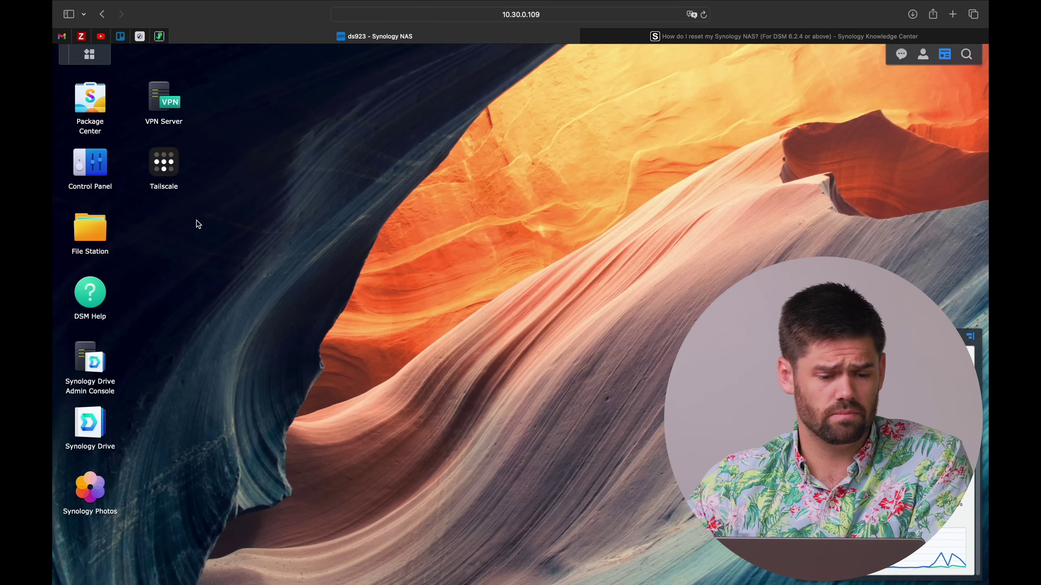
{"action": "left_click", "coordinate": [99, 176]}
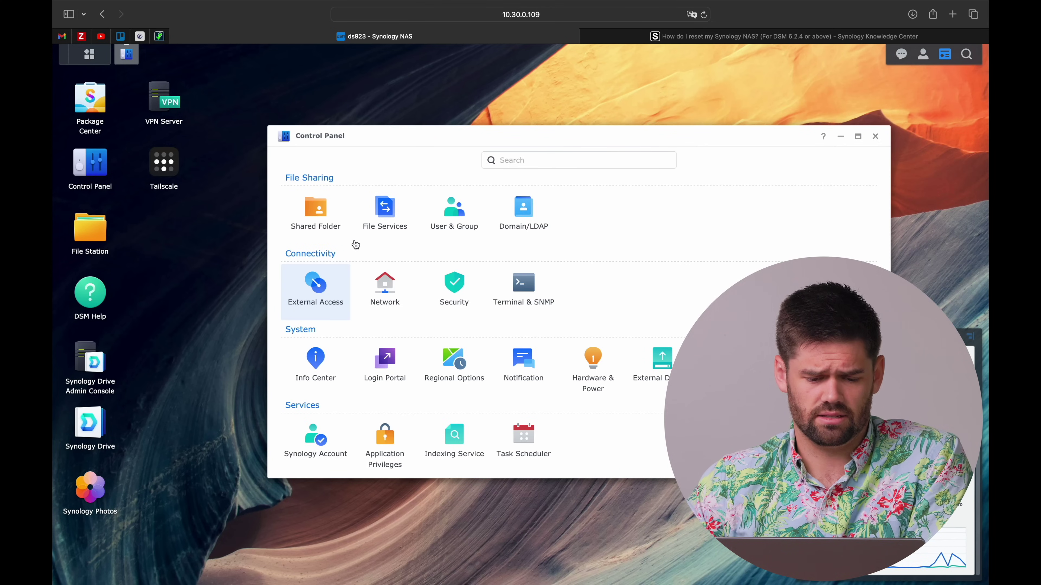
{"action": "left_click_drag", "start_coordinate": [429, 136], "coordinate": [372, 110]}
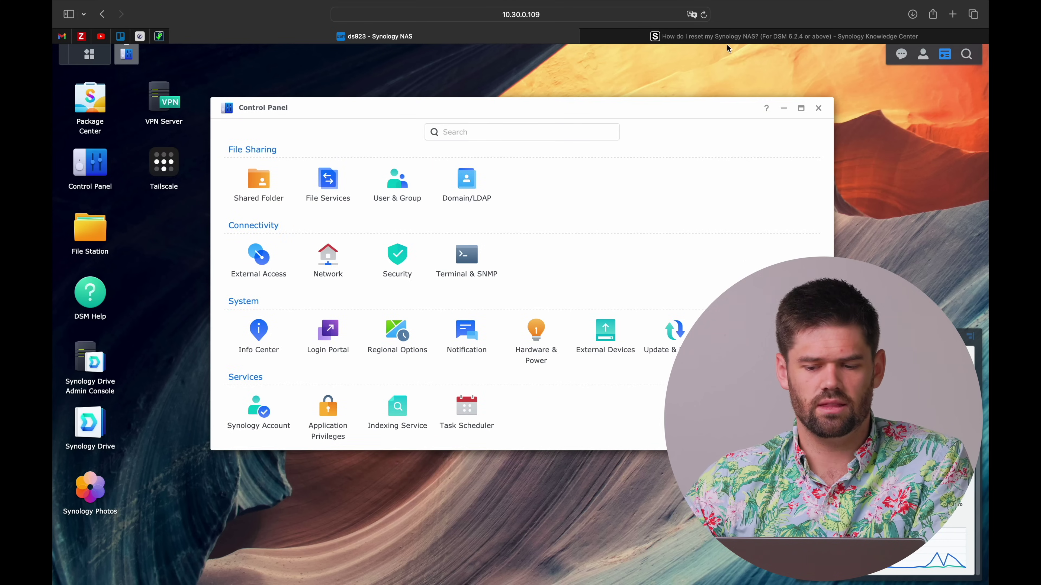
Review the Mode 1 reset notes in the Knowledge Center article, especially Auto Block, firewall rules and the UI management port.
{"action": "left_click", "coordinate": [733, 32]}
{"action": "scroll", "coordinate": [247, 386], "scroll_direction": "down", "scroll_amount": 15}
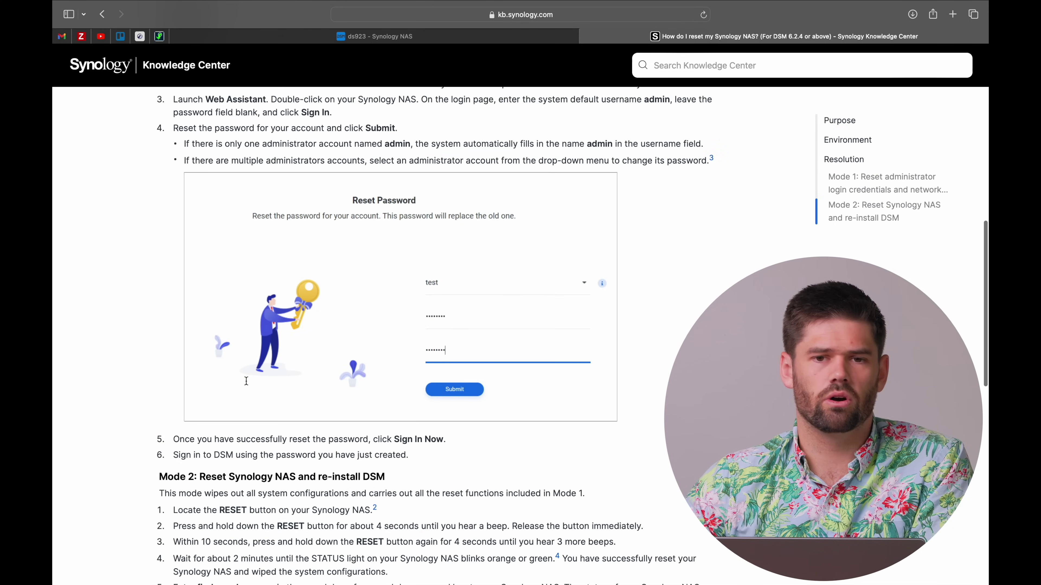
{"action": "scroll", "coordinate": [247, 386], "scroll_direction": "down", "scroll_amount": 12}
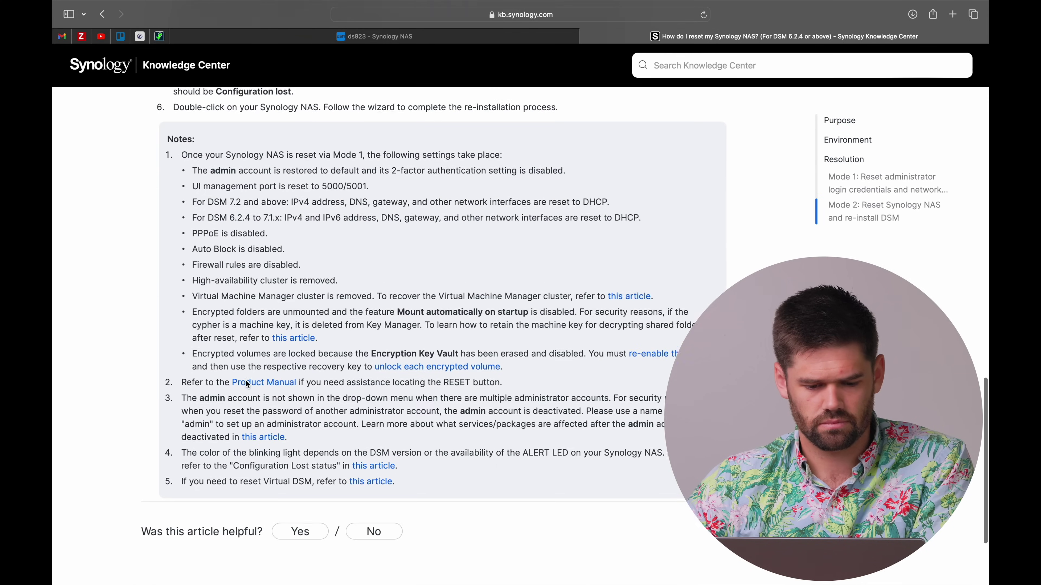
{"action": "scroll", "coordinate": [247, 386], "scroll_direction": "up", "scroll_amount": 1}
{"action": "left_click_drag", "start_coordinate": [192, 266], "coordinate": [306, 261]}
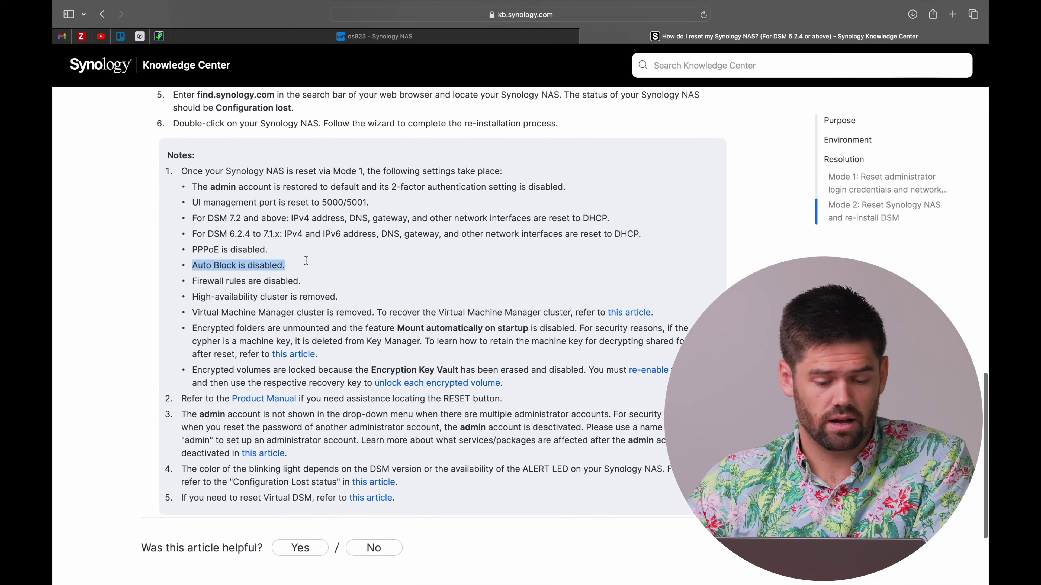
{"action": "left_click_drag", "start_coordinate": [190, 281], "coordinate": [346, 284]}
{"action": "left_click", "coordinate": [345, 285]}
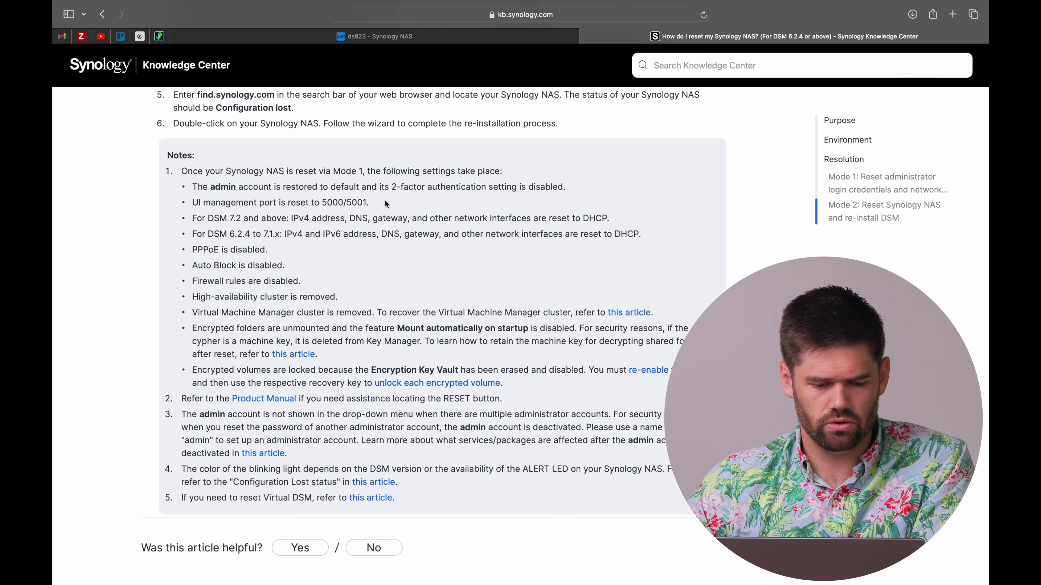
{"action": "mouse_move", "coordinate": [376, 206]}
{"action": "left_mouse_down"}
{"action": "mouse_move", "coordinate": [319, 204]}
{"action": "mouse_move", "coordinate": [384, 204]}
{"action": "left_mouse_up"}
{"action": "left_click", "coordinate": [320, 204]}
{"action": "left_click", "coordinate": [384, 204]}
Return to the ds923 Control Panel and inspect the admin account in the user list.
{"action": "left_click", "coordinate": [357, 38]}
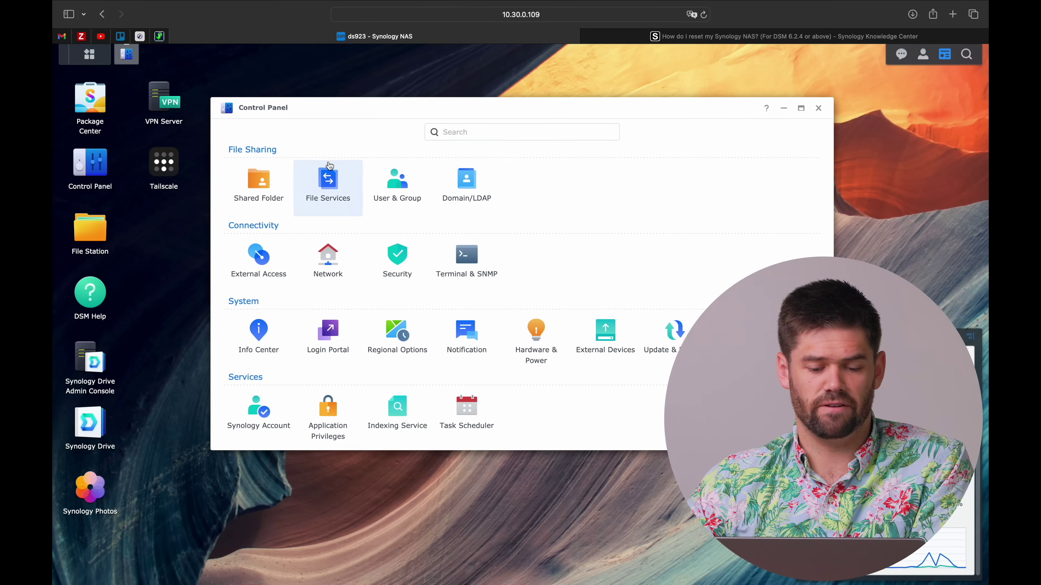
{"action": "left_click", "coordinate": [401, 183]}
{"action": "left_click", "coordinate": [445, 194]}
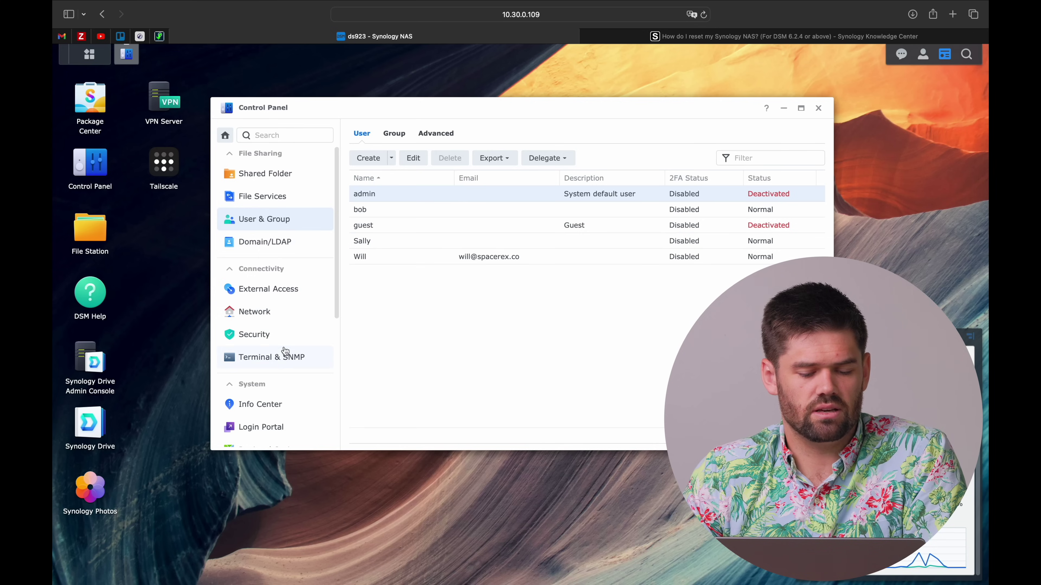
Enable auto block with block expiration in the Security protection settings and apply the changes.
{"action": "left_click", "coordinate": [278, 334]}
{"action": "left_click", "coordinate": [500, 133]}
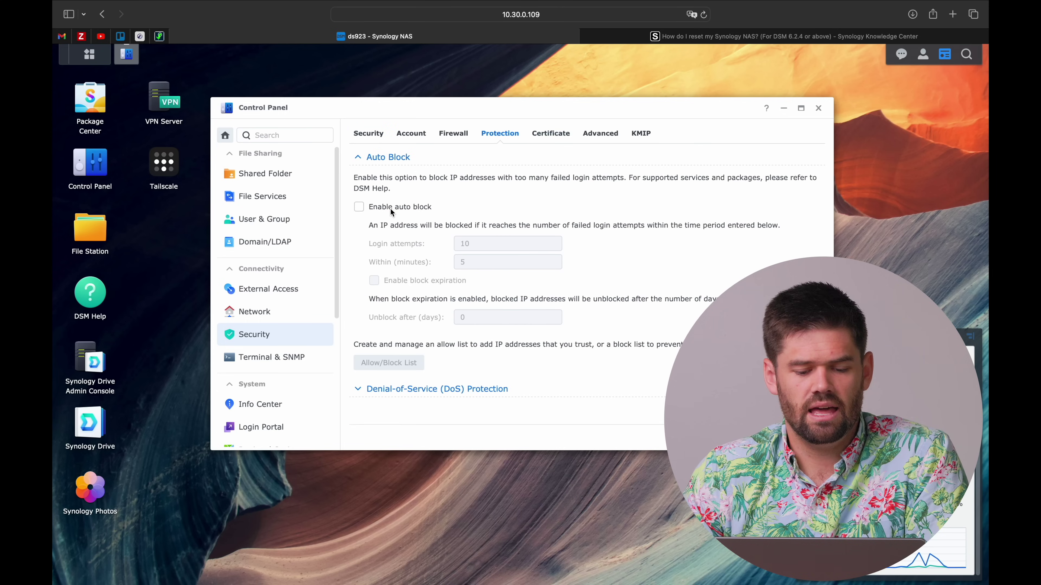
{"action": "left_click", "coordinate": [399, 207]}
{"action": "left_click", "coordinate": [421, 286]}
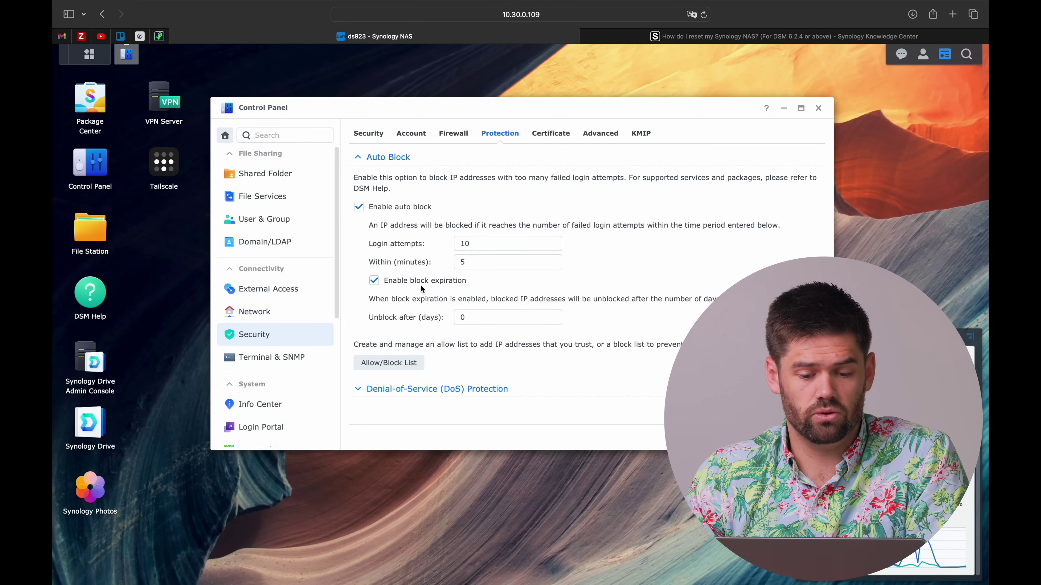
{"action": "left_click", "coordinate": [505, 313]}
{"action": "left_click", "coordinate": [803, 438]}
Check the firewall settings, then enable Account Protection in the Security account settings and apply the change.
{"action": "left_click", "coordinate": [453, 134]}
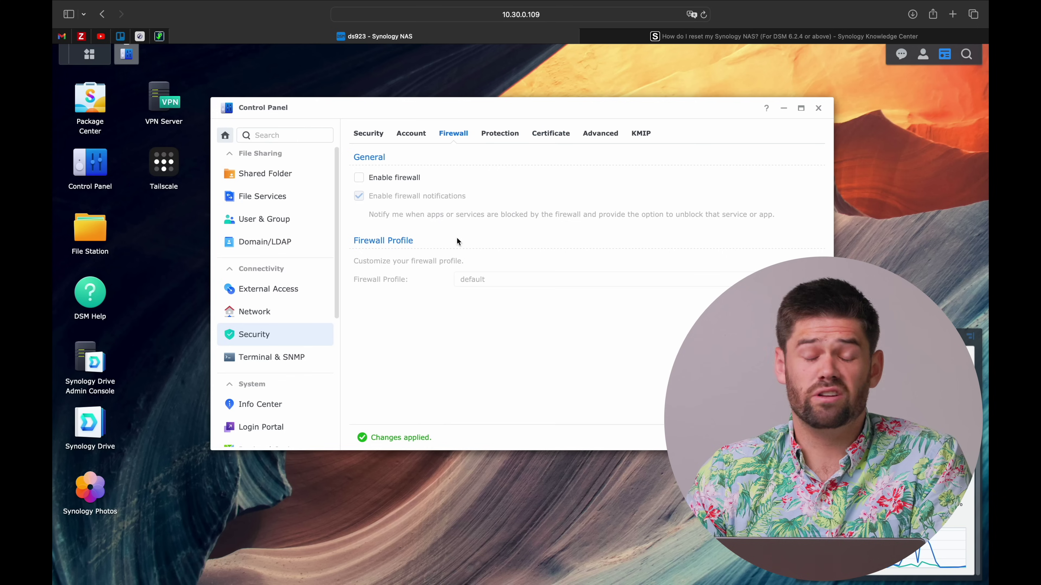
{"action": "left_click", "coordinate": [407, 137]}
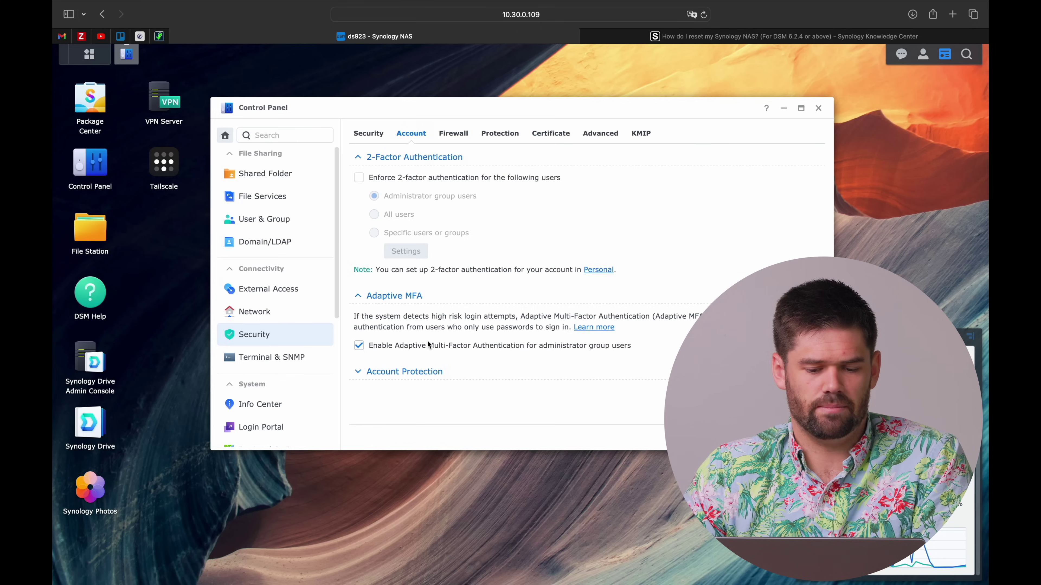
{"action": "left_click", "coordinate": [415, 371]}
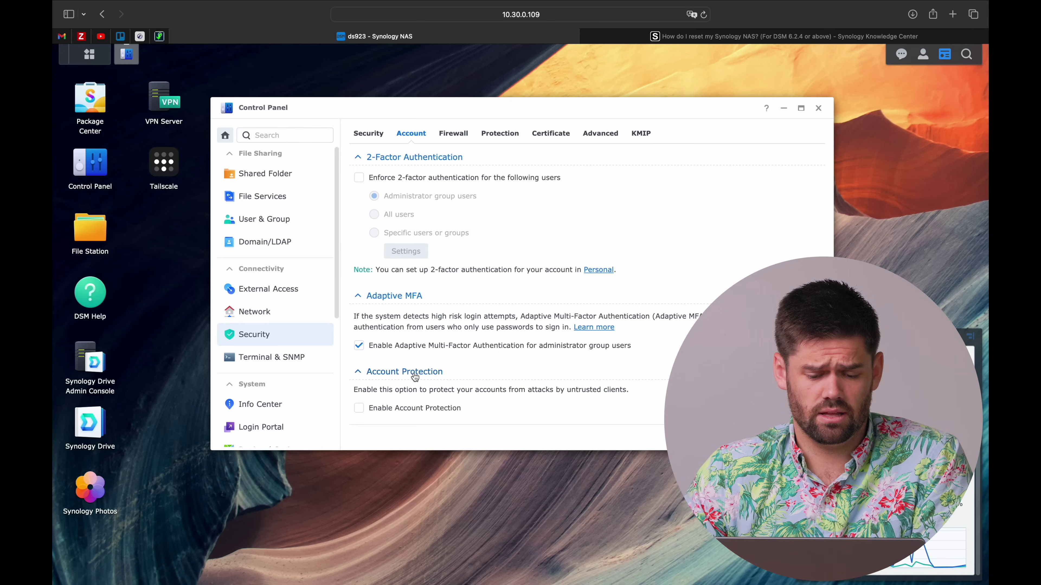
{"action": "scroll", "coordinate": [414, 410], "scroll_direction": "down", "scroll_amount": 3}
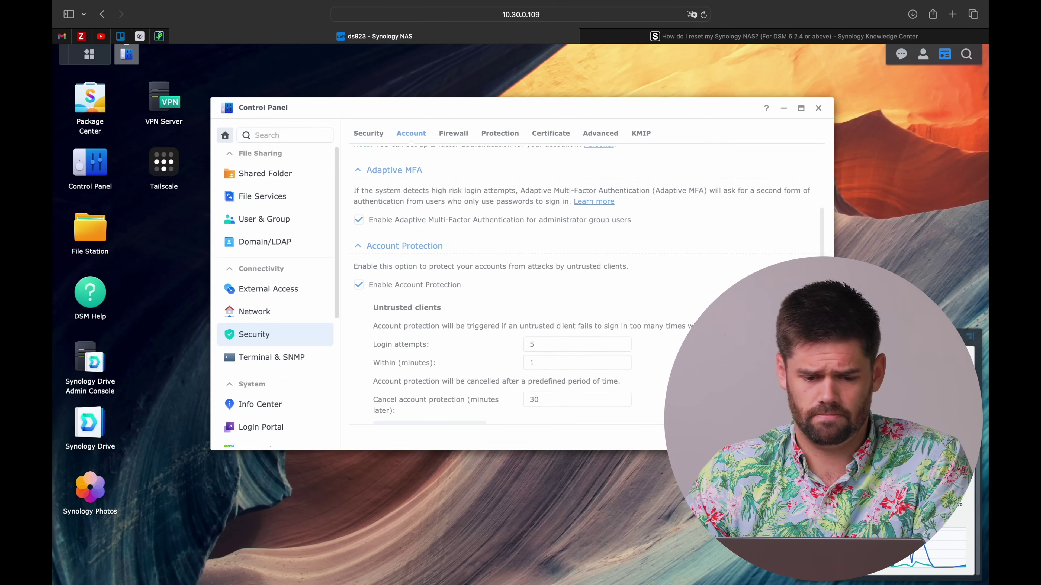
Review the general security and login settings, the LAN 3 network interface details and the Hardware & Power options.
{"action": "left_click", "coordinate": [373, 135]}
{"action": "scroll", "coordinate": [355, 348], "scroll_direction": "down", "scroll_amount": 3}
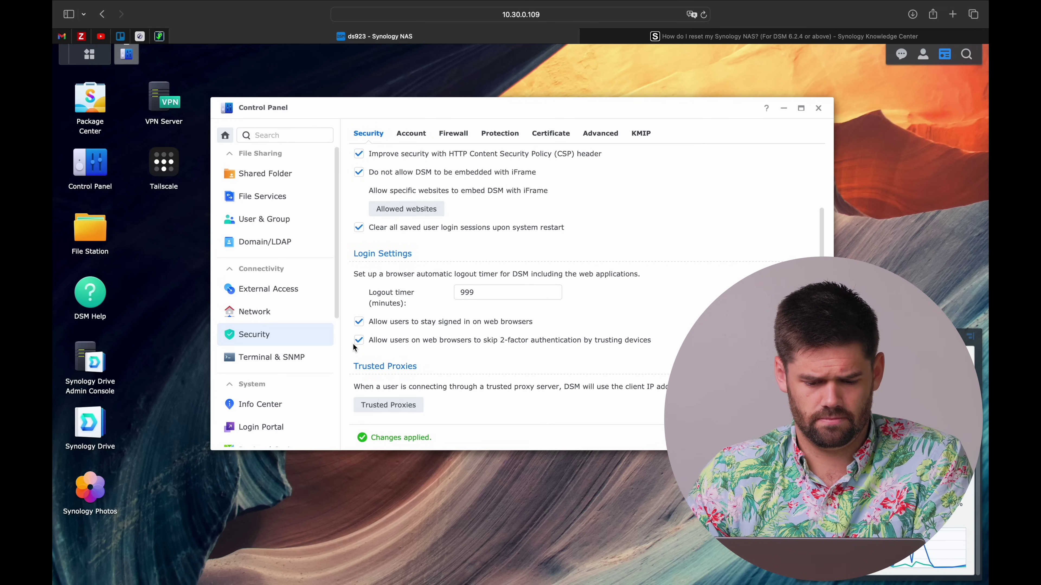
{"action": "left_click", "coordinate": [266, 314]}
{"action": "left_click", "coordinate": [437, 134]}
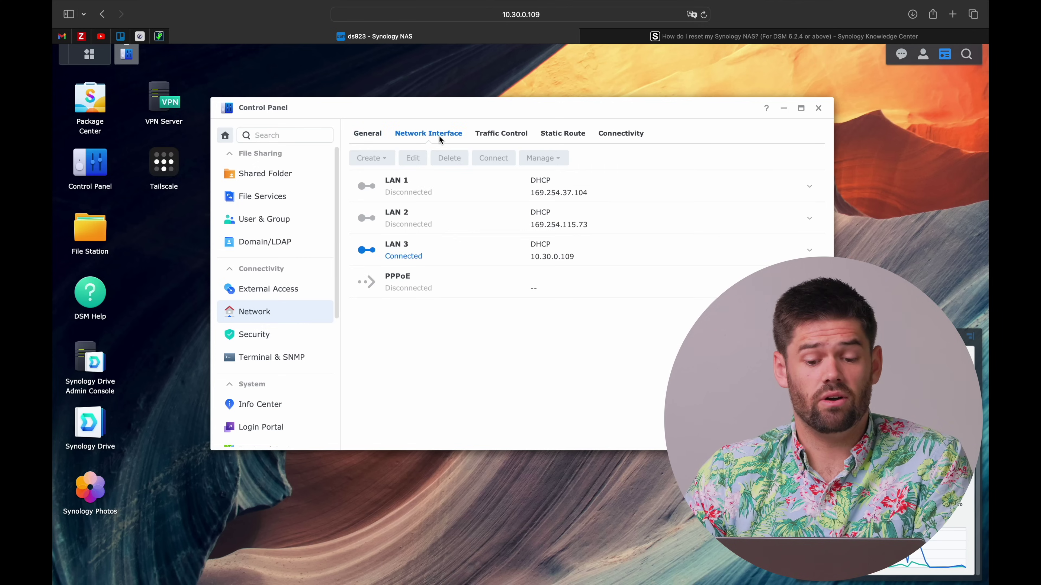
{"action": "left_click", "coordinate": [515, 250]}
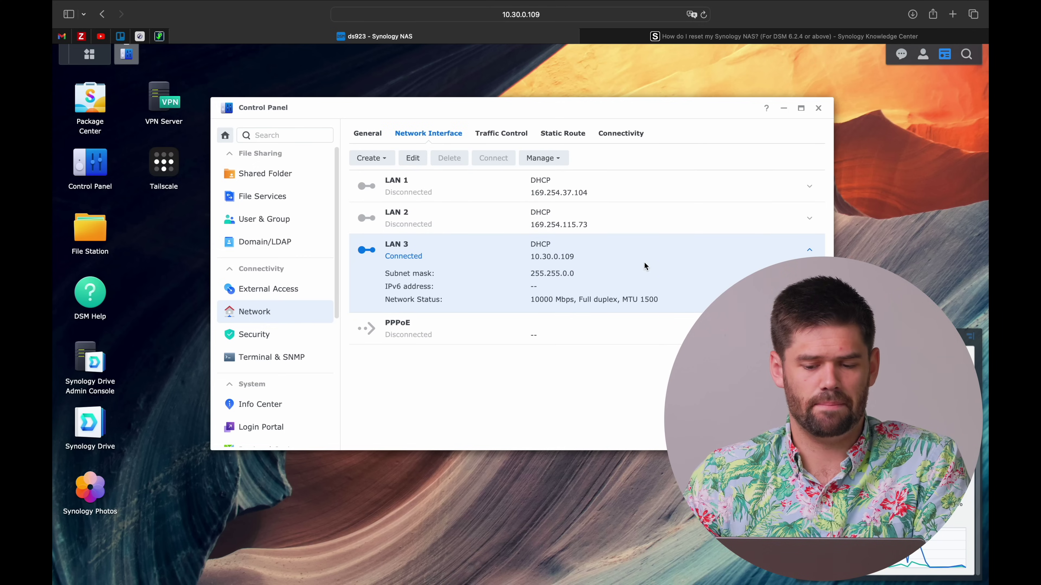
{"action": "scroll", "coordinate": [303, 418], "scroll_direction": "down", "scroll_amount": 5}
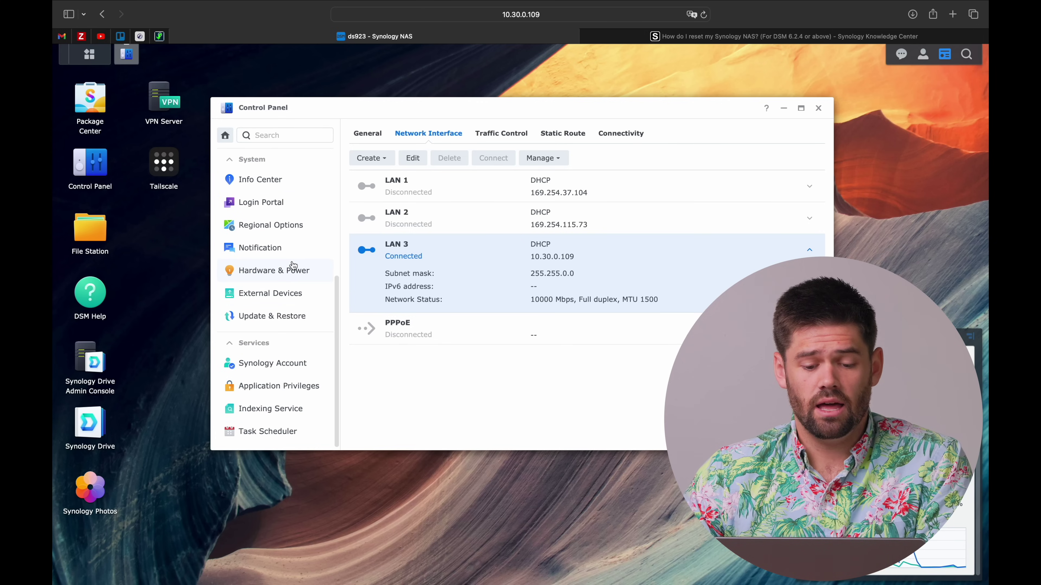
{"action": "left_click", "coordinate": [293, 265]}
{"action": "scroll", "coordinate": [293, 238], "scroll_direction": "up", "scroll_amount": 5}
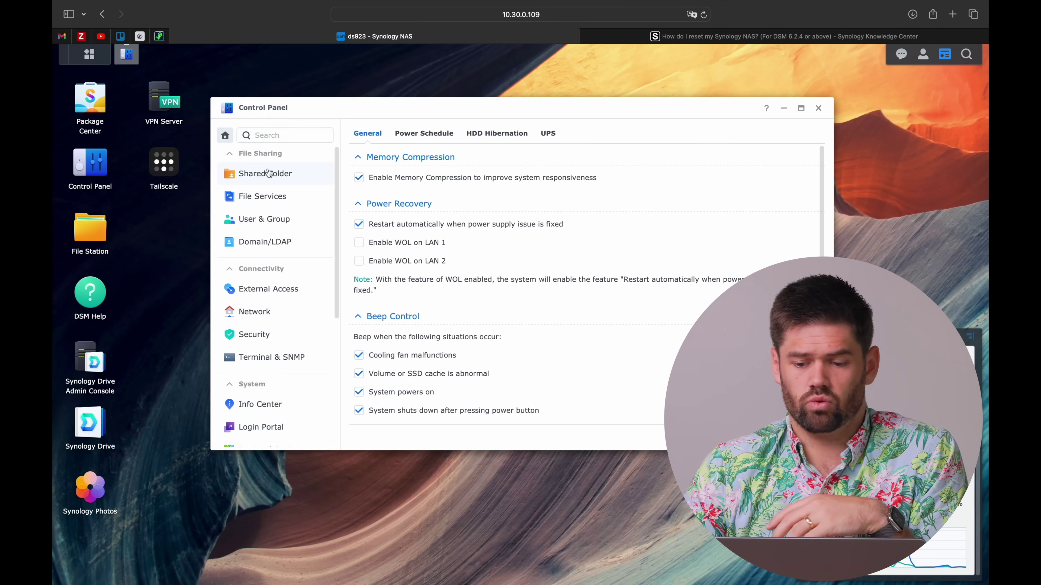
Restart the Synology NAS from the account options and confirm the restart.
{"action": "left_click", "coordinate": [923, 54]}
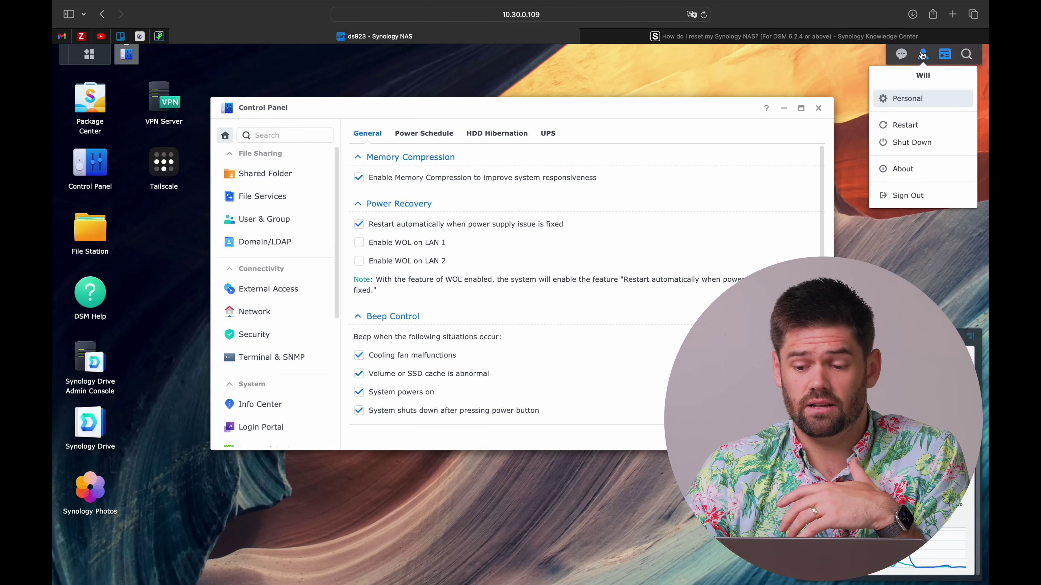
{"action": "left_click", "coordinate": [906, 124]}
{"action": "left_click", "coordinate": [630, 329]}
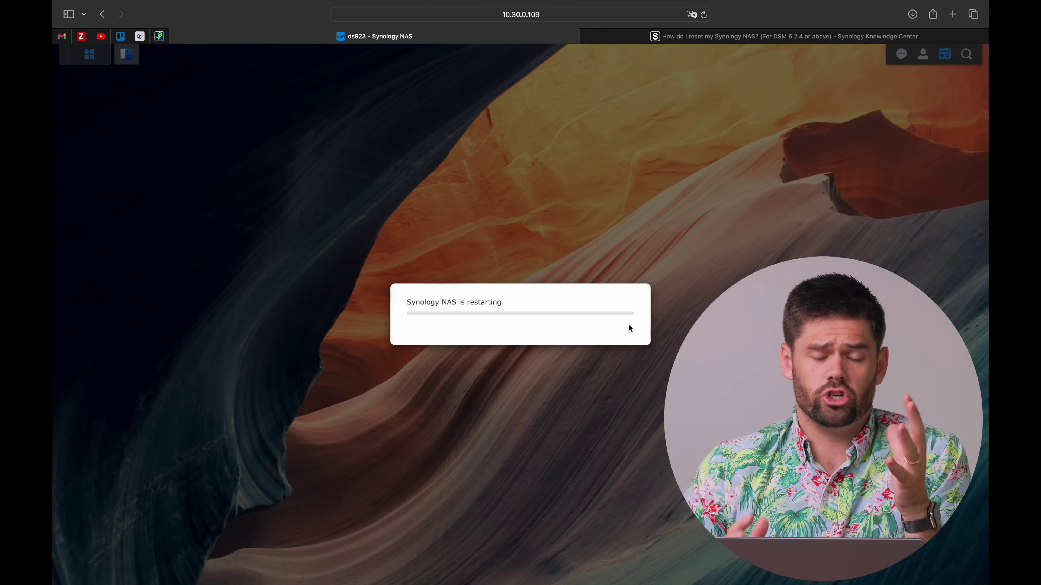